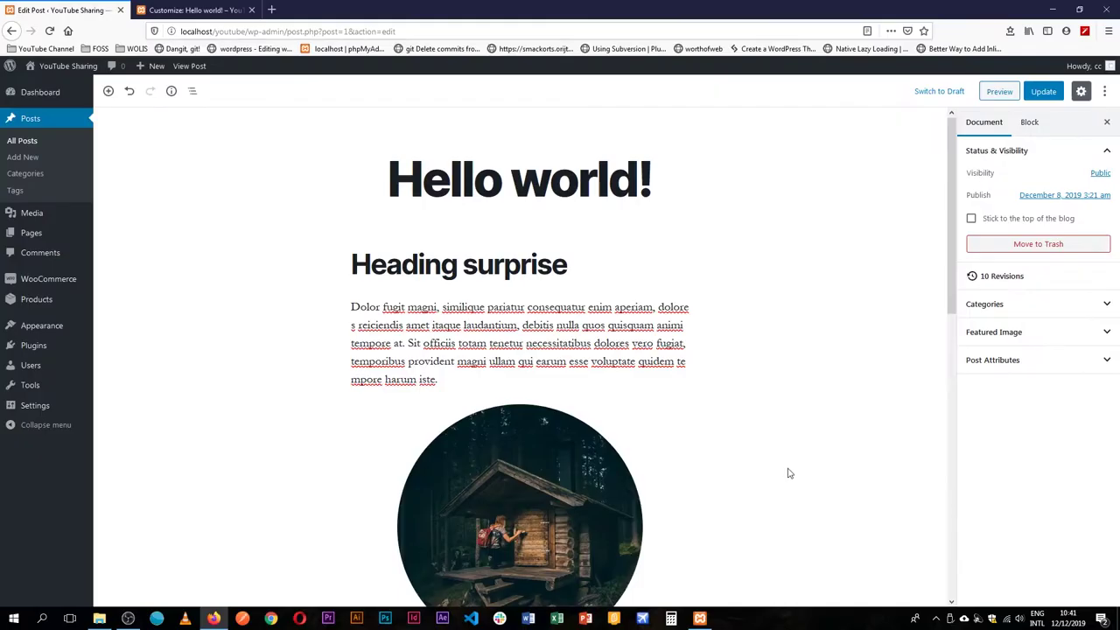
# Insert a Gallery block below the Audio block and start uploading images from the computer.
pyautogui.scroll(-7, 814, 448)
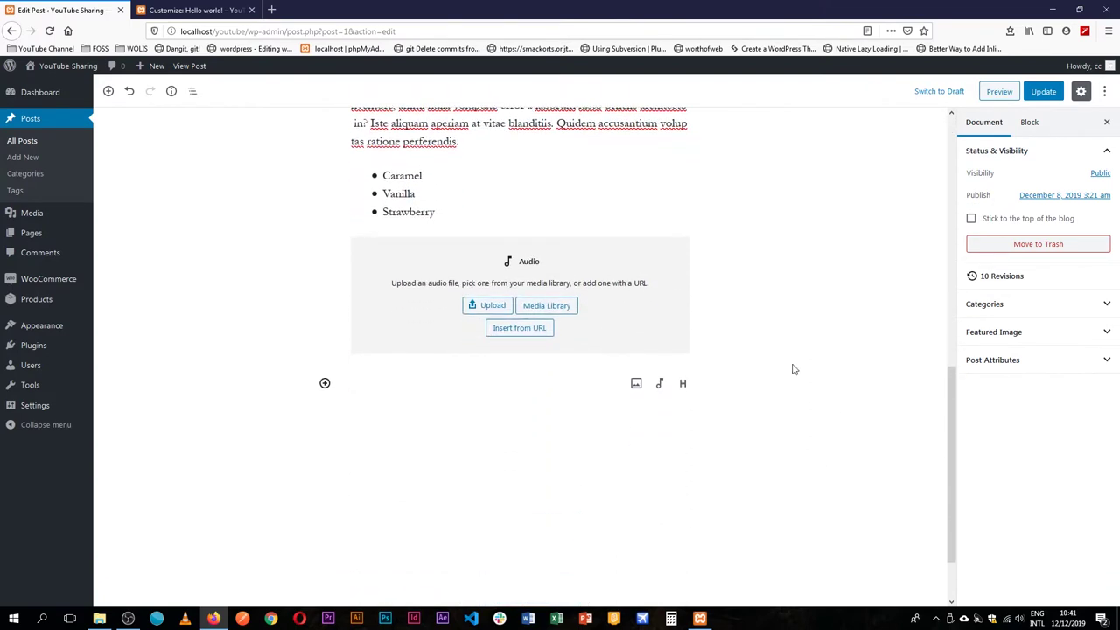
pyautogui.click(325, 384)
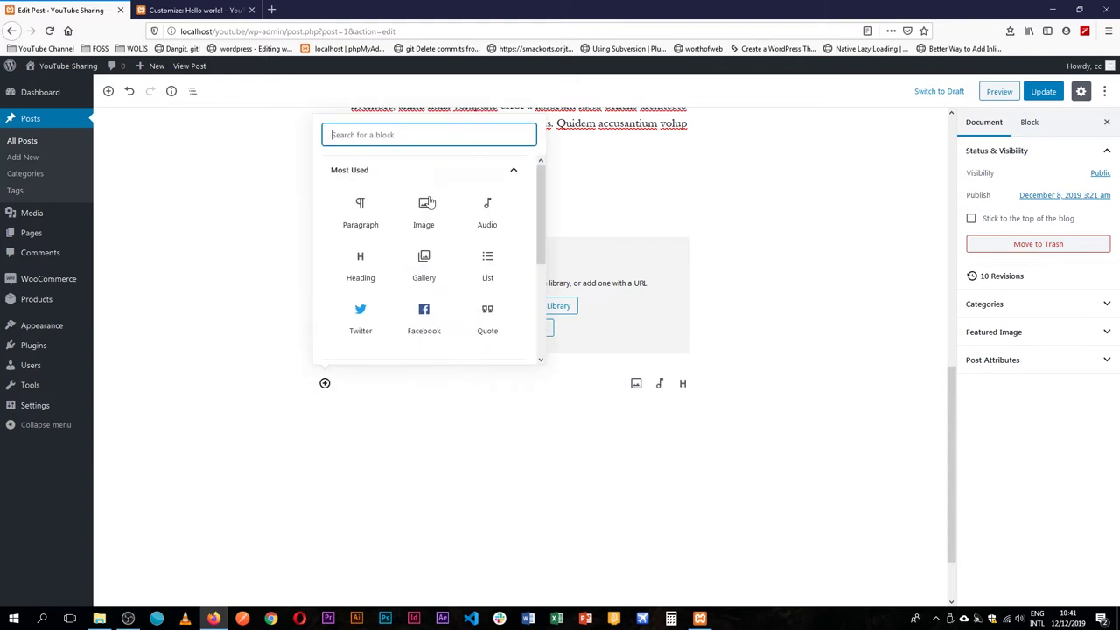
pyautogui.click(424, 265)
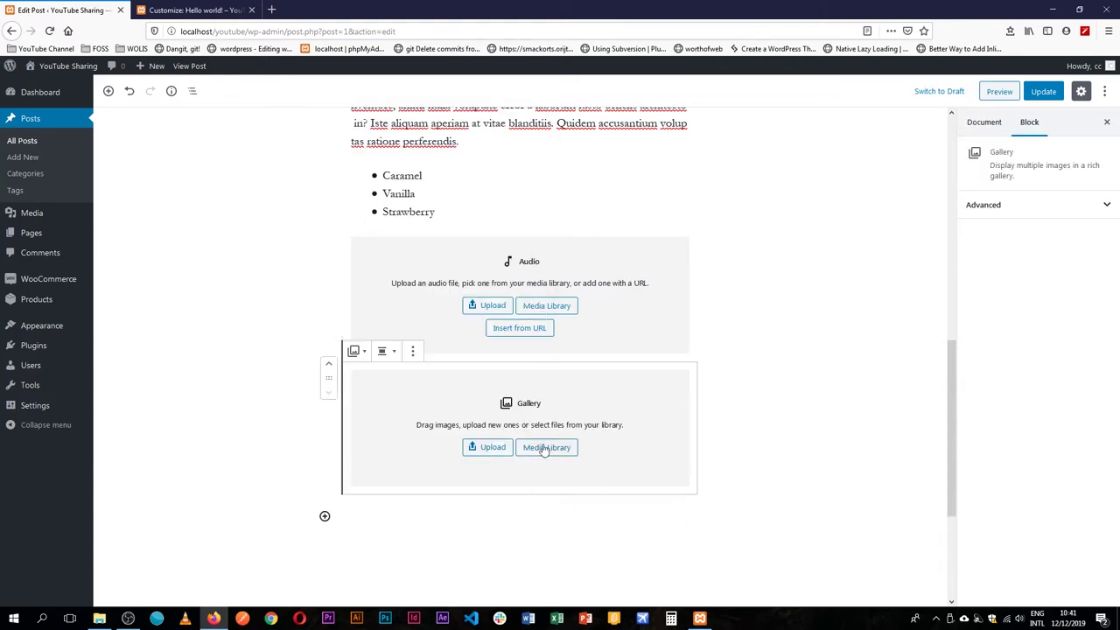
pyautogui.click(488, 449)
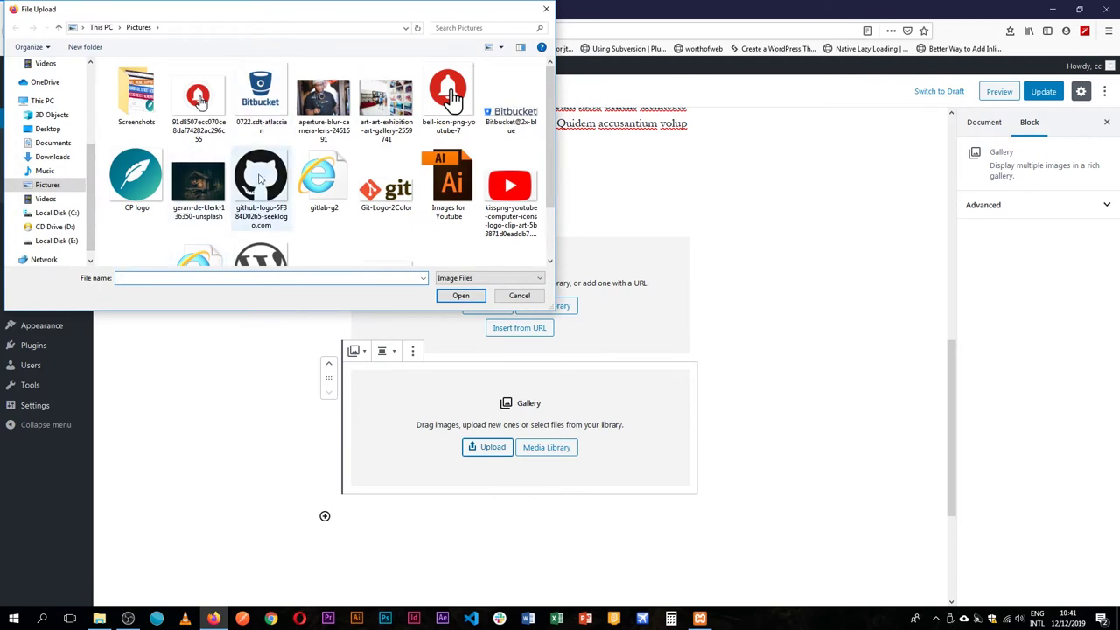
# Upload the art exhibition photo and the RESTful-API-logo image from Pictures into the gallery.
pyautogui.click(388, 103)
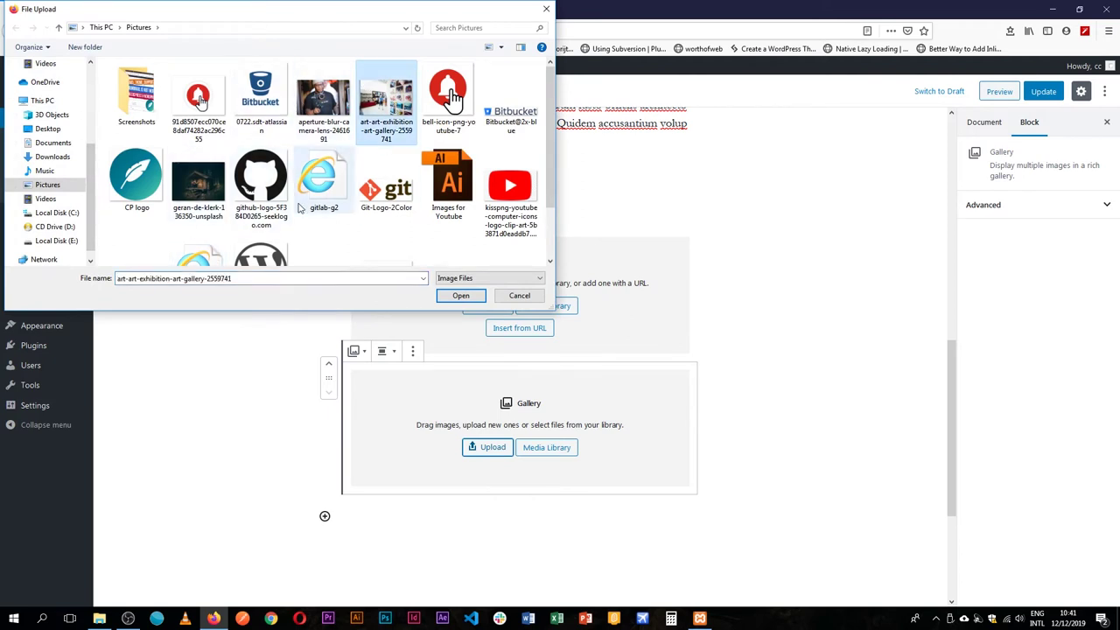
pyautogui.scroll(-1, 323, 192)
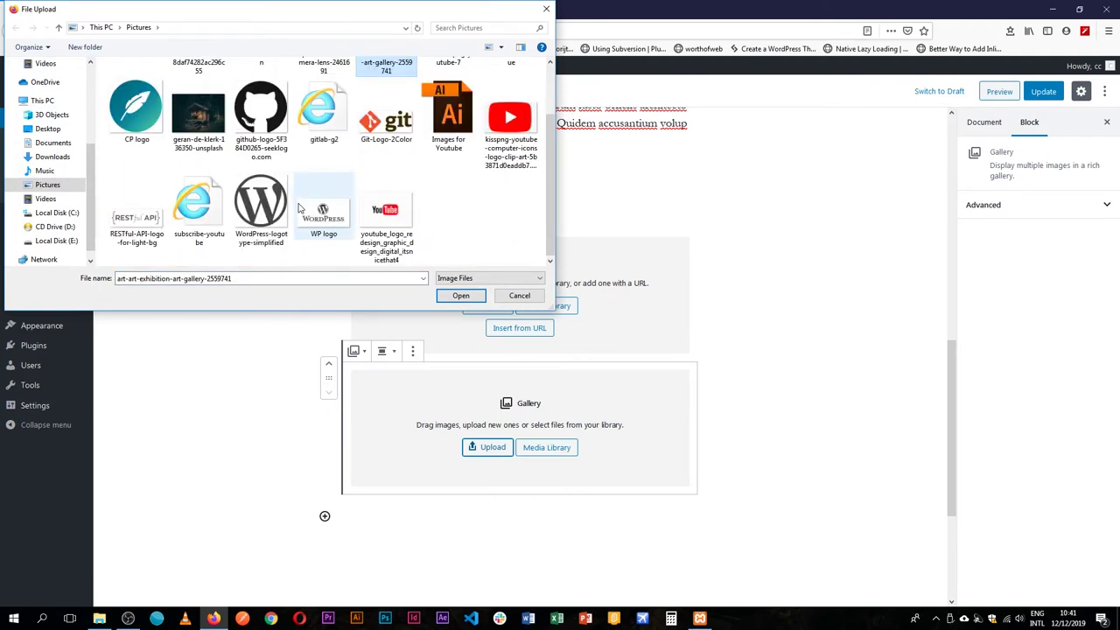
pyautogui.keyDown('ctrl'); pyautogui.click(145, 221); pyautogui.keyUp('ctrl')
pyautogui.click(472, 297)
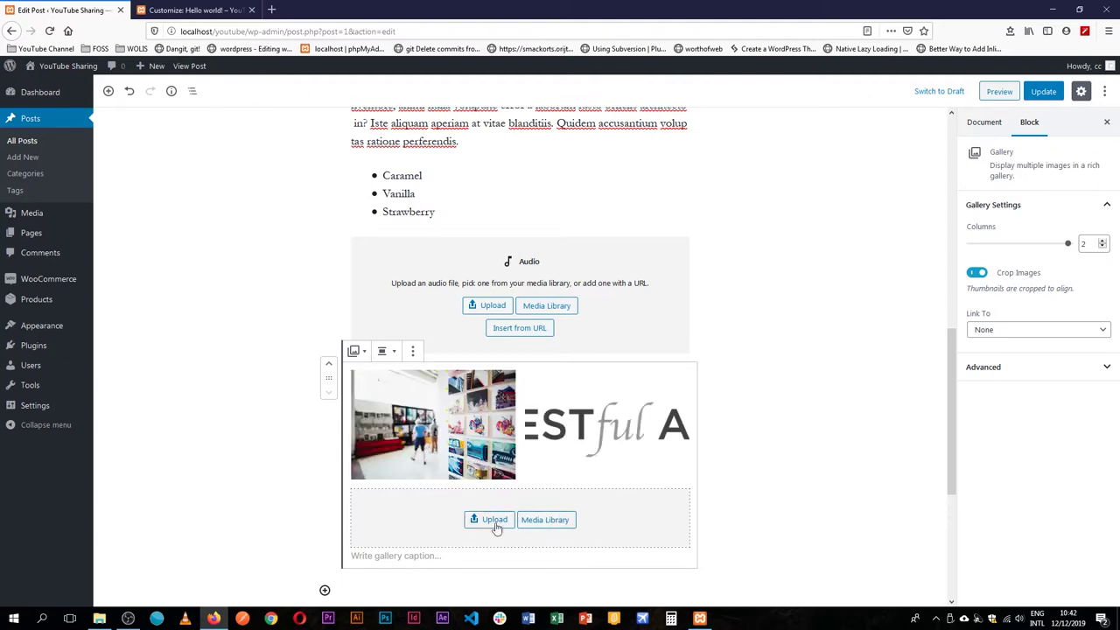
# Add the forest cabin photo and the WordPress logo from the Media Library to the gallery.
pyautogui.click(557, 524)
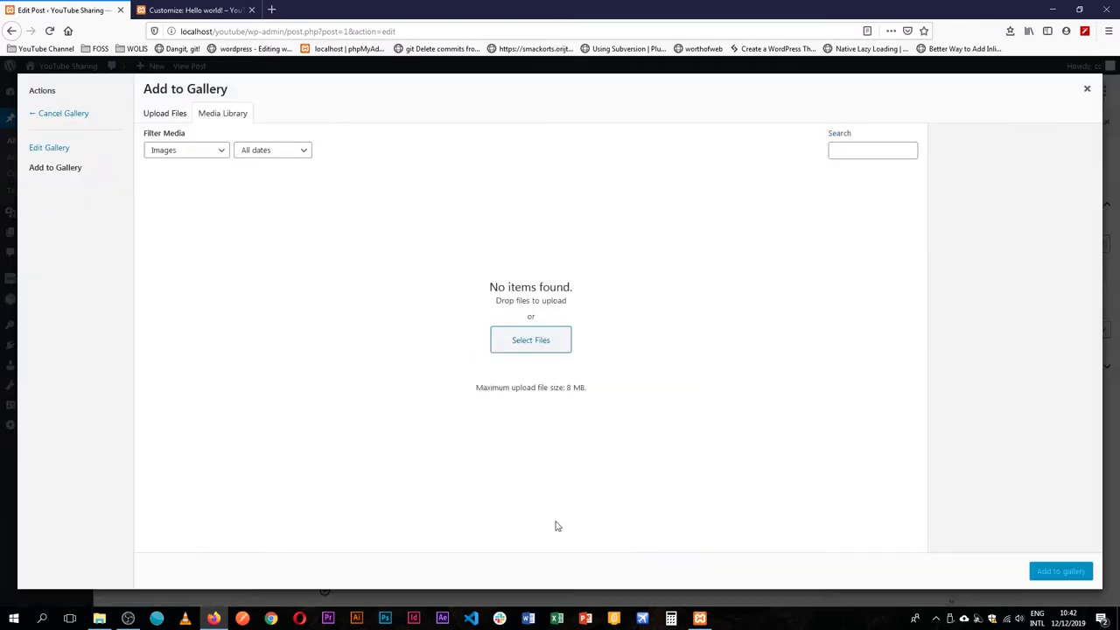
pyautogui.click(261, 221)
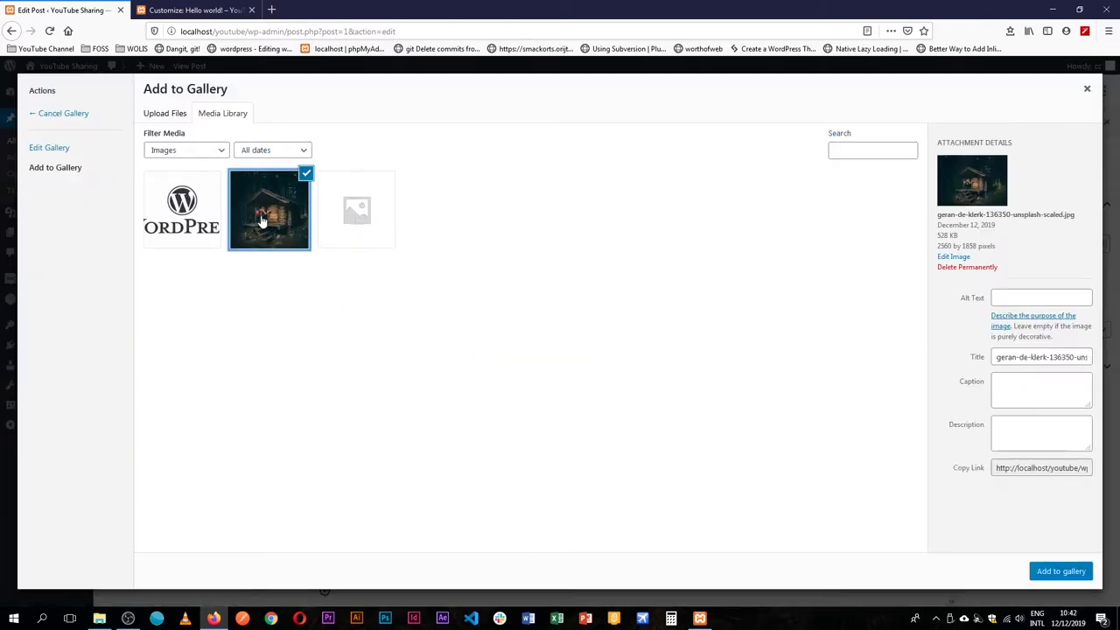
pyautogui.click(214, 210)
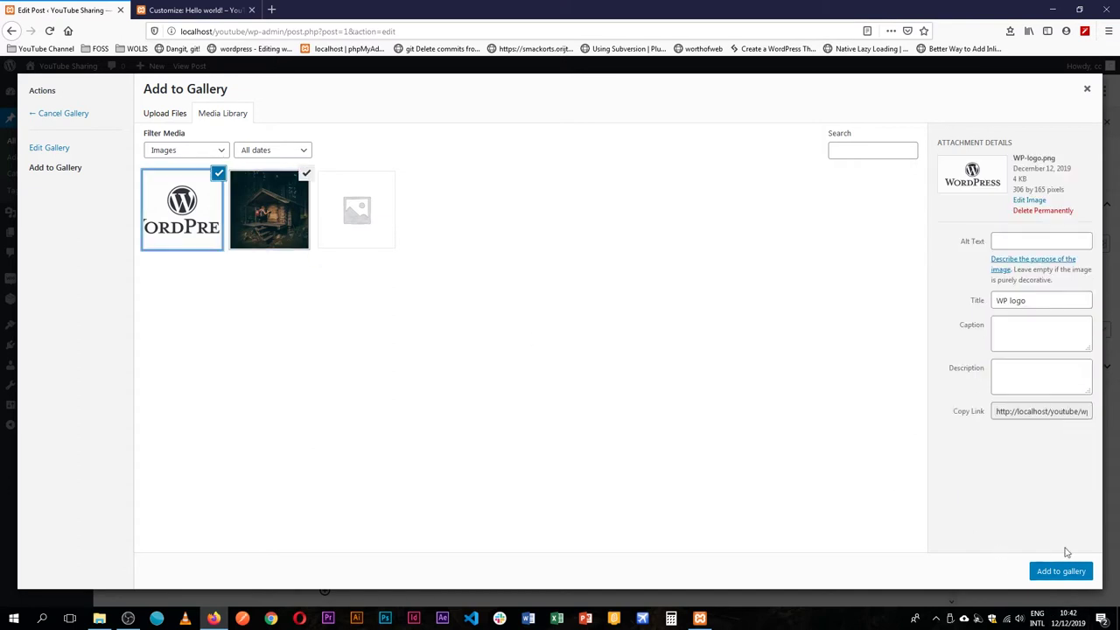
pyautogui.click(1063, 570)
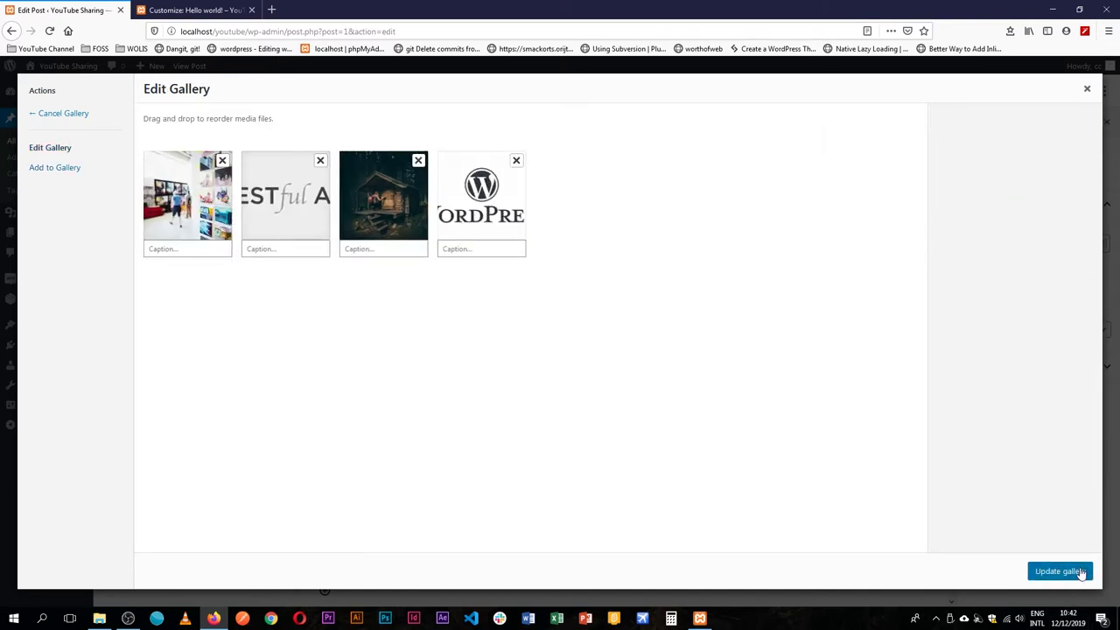
pyautogui.click(1078, 572)
pyautogui.click(845, 361)
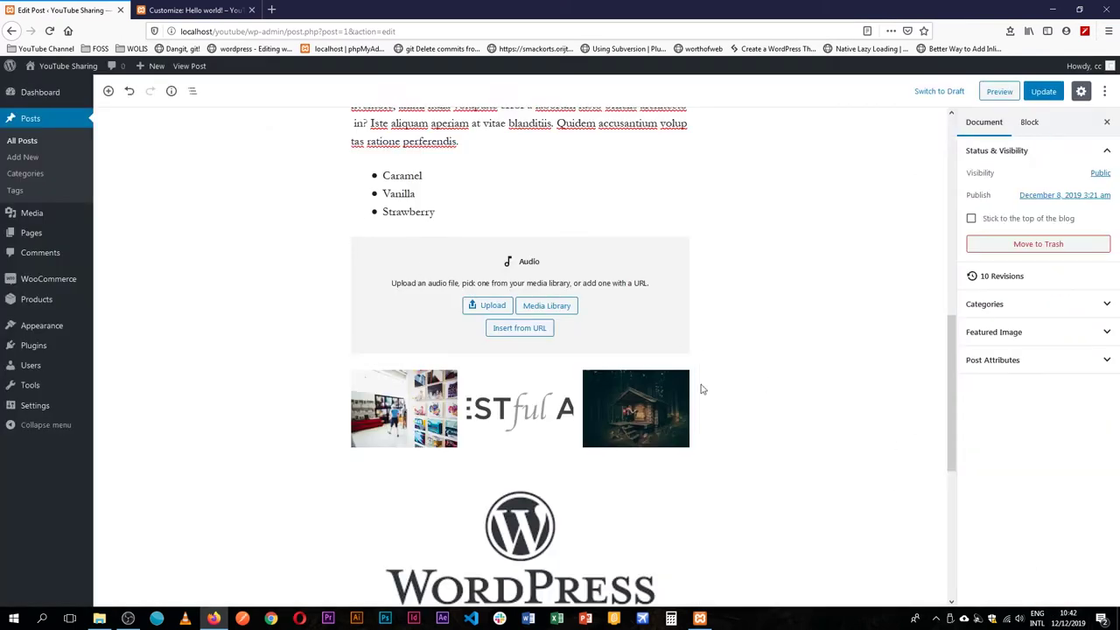
pyautogui.scroll(-3, 489, 420)
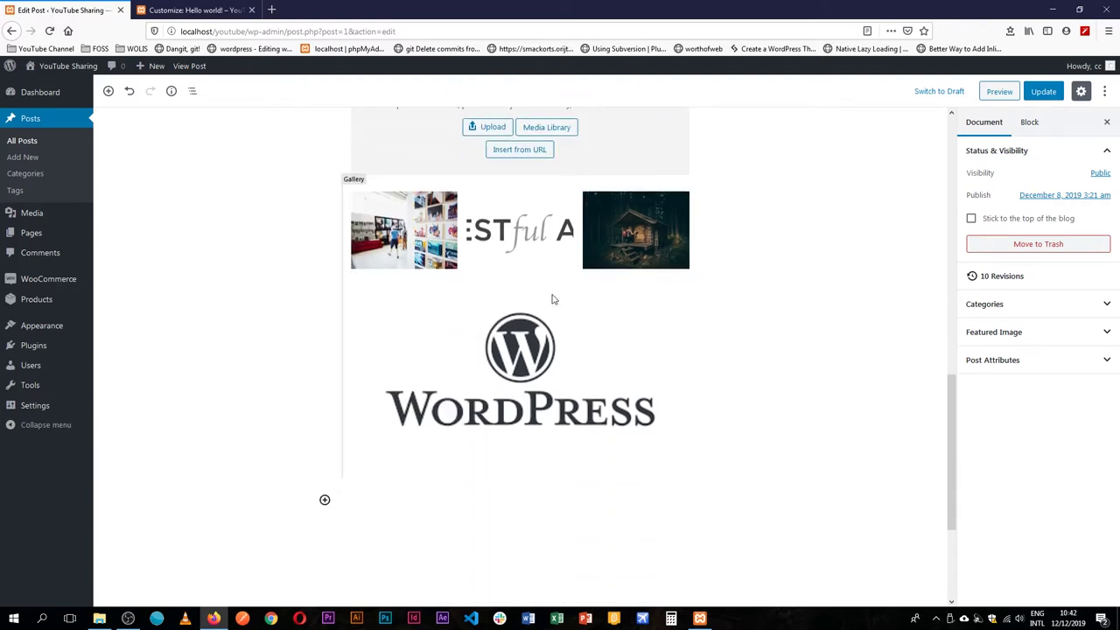
pyautogui.click(552, 298)
pyautogui.click(678, 225)
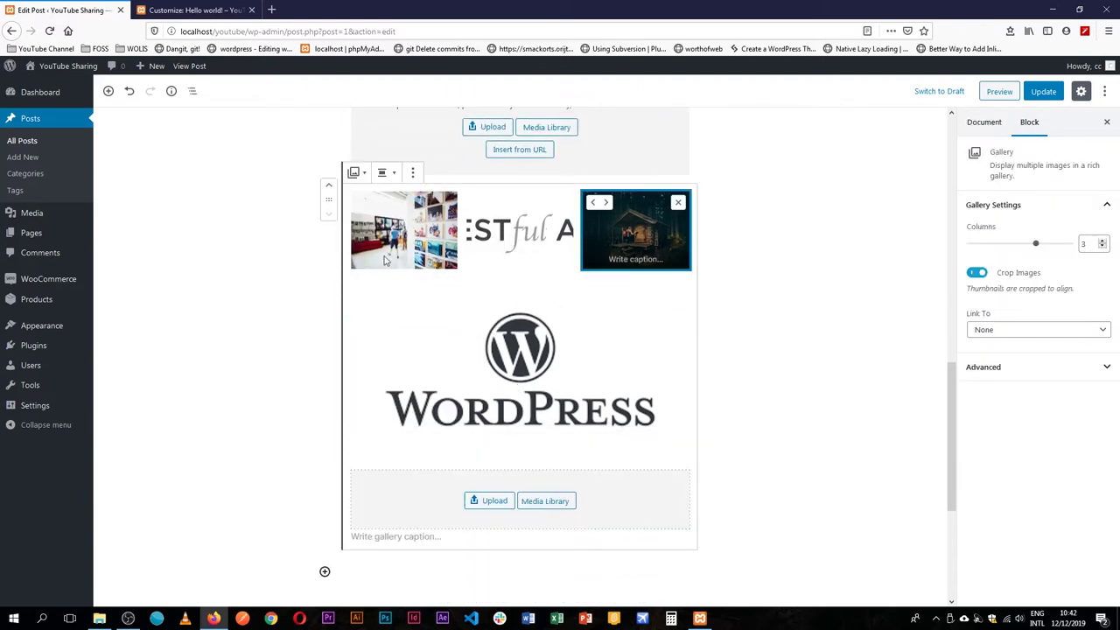
pyautogui.click(396, 238)
pyautogui.click(503, 394)
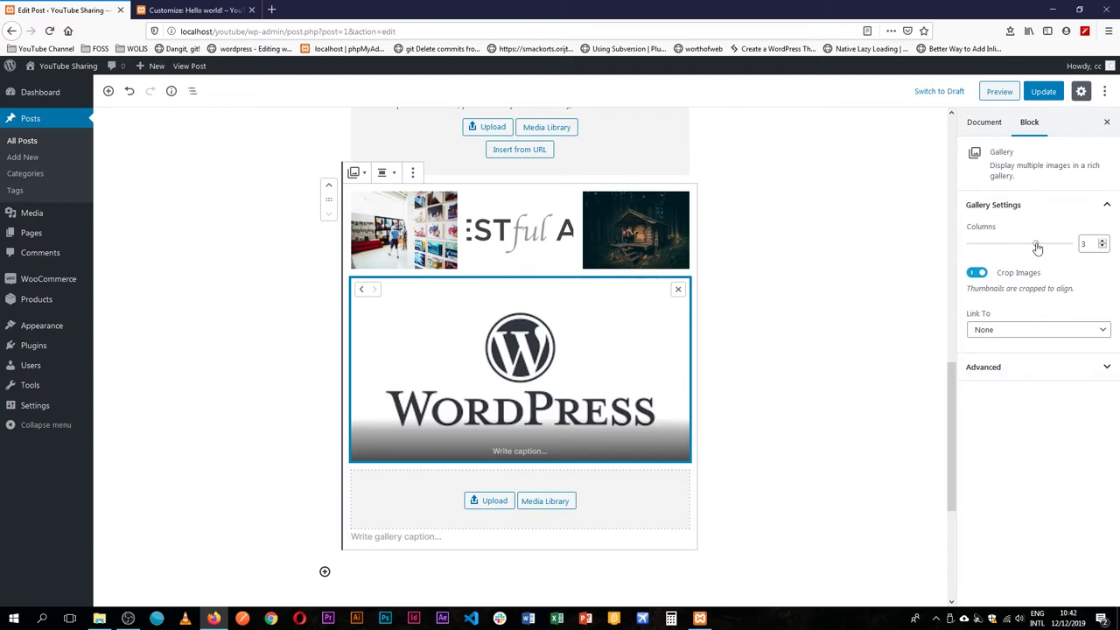
pyautogui.click(1103, 244)
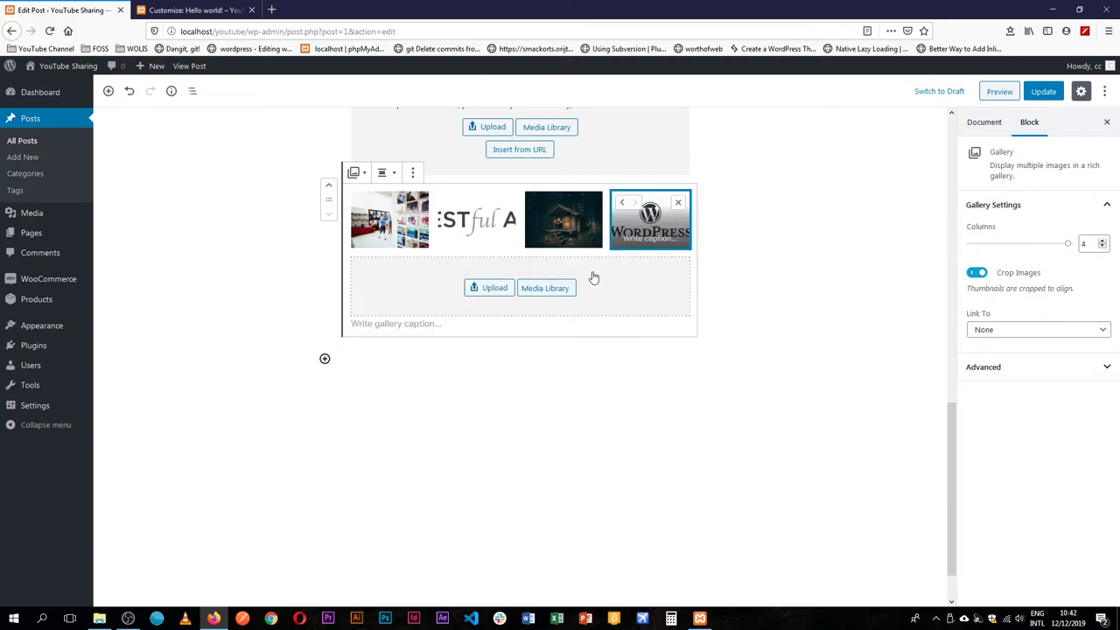
pyautogui.click(1102, 246)
pyautogui.click(1102, 247)
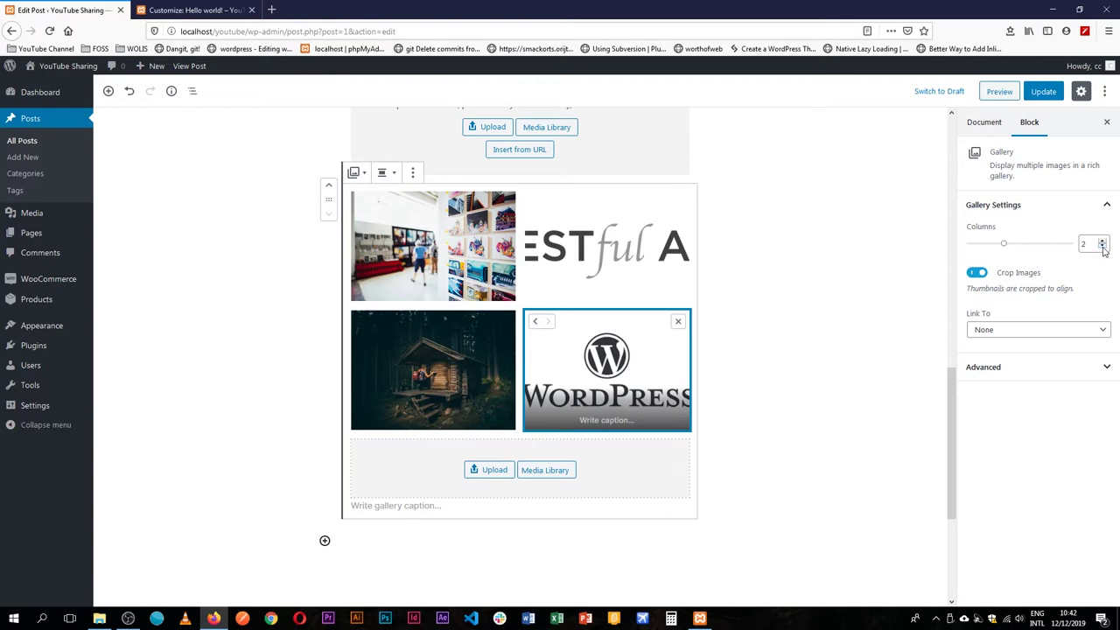
pyautogui.click(1102, 247)
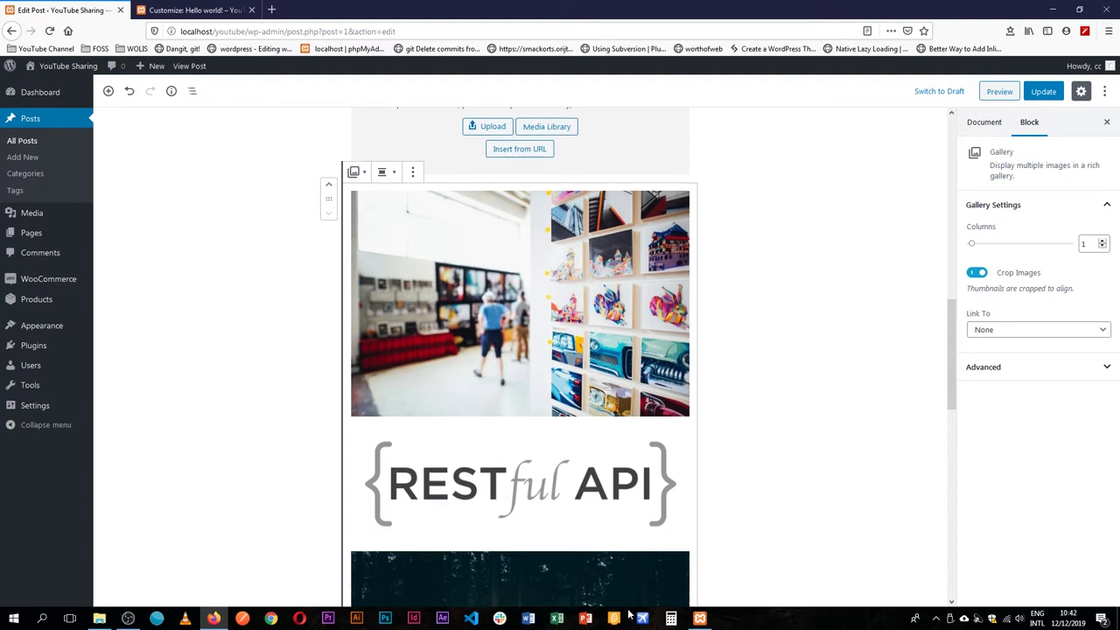
pyautogui.scroll(-7, 556, 555)
pyautogui.click(641, 362)
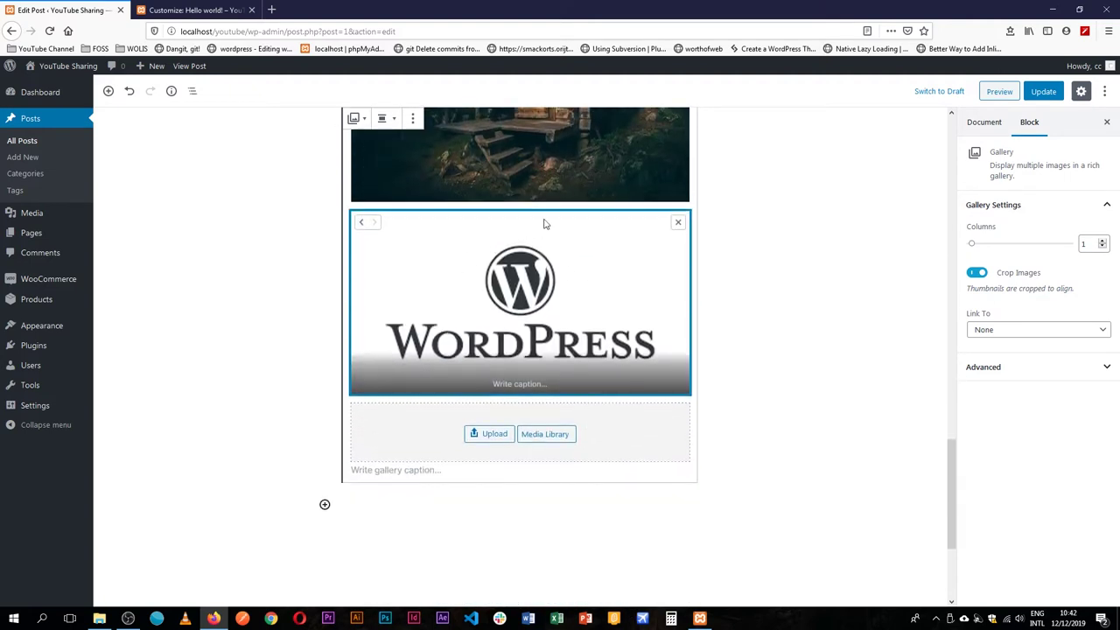
pyautogui.click(1102, 242)
pyautogui.click(1103, 243)
pyautogui.click(1103, 243)
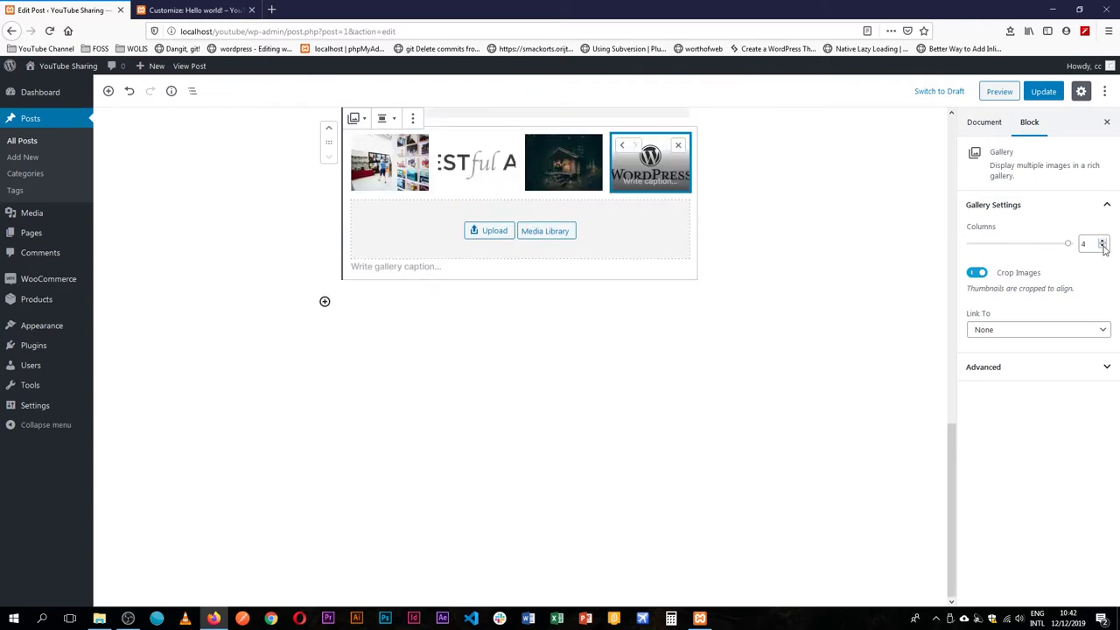
pyautogui.click(1103, 248)
pyautogui.scroll(2, 665, 354)
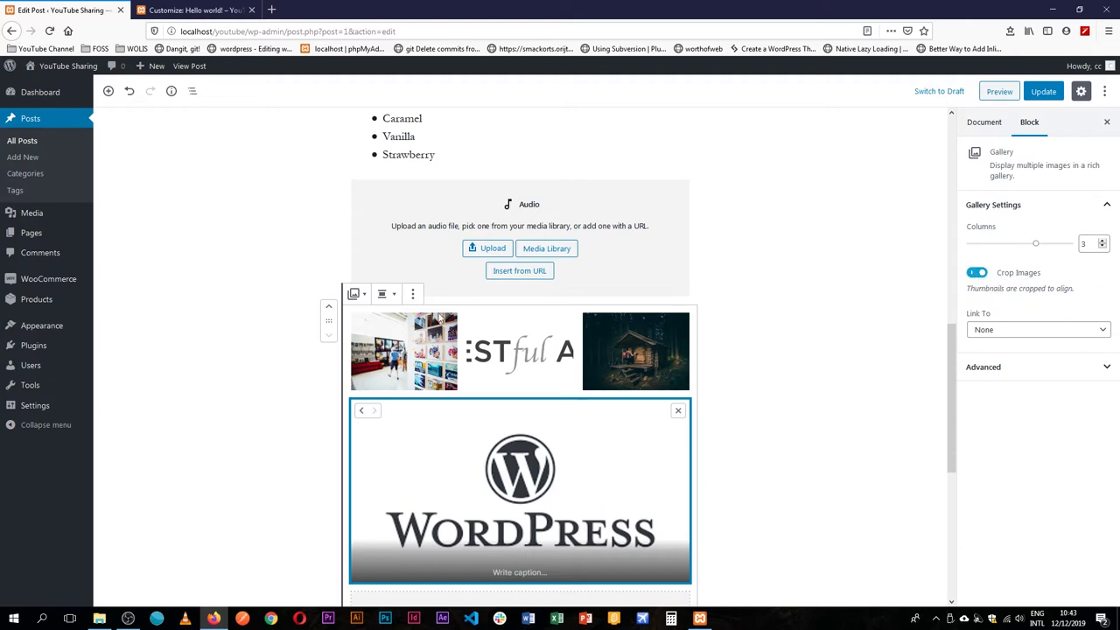
pyautogui.click(978, 274)
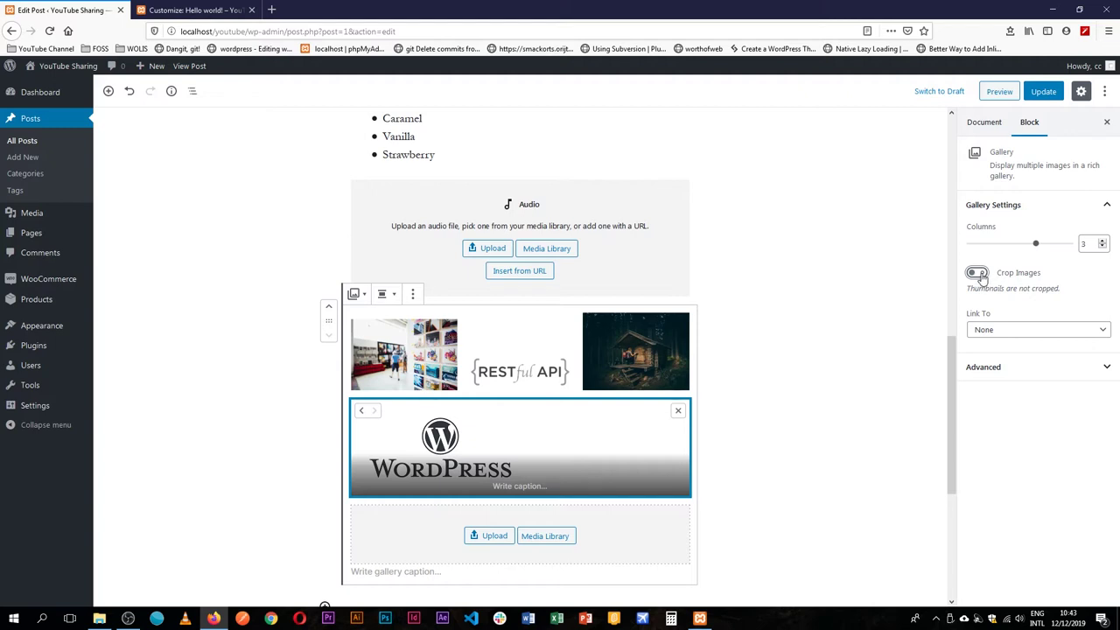
pyautogui.click(977, 273)
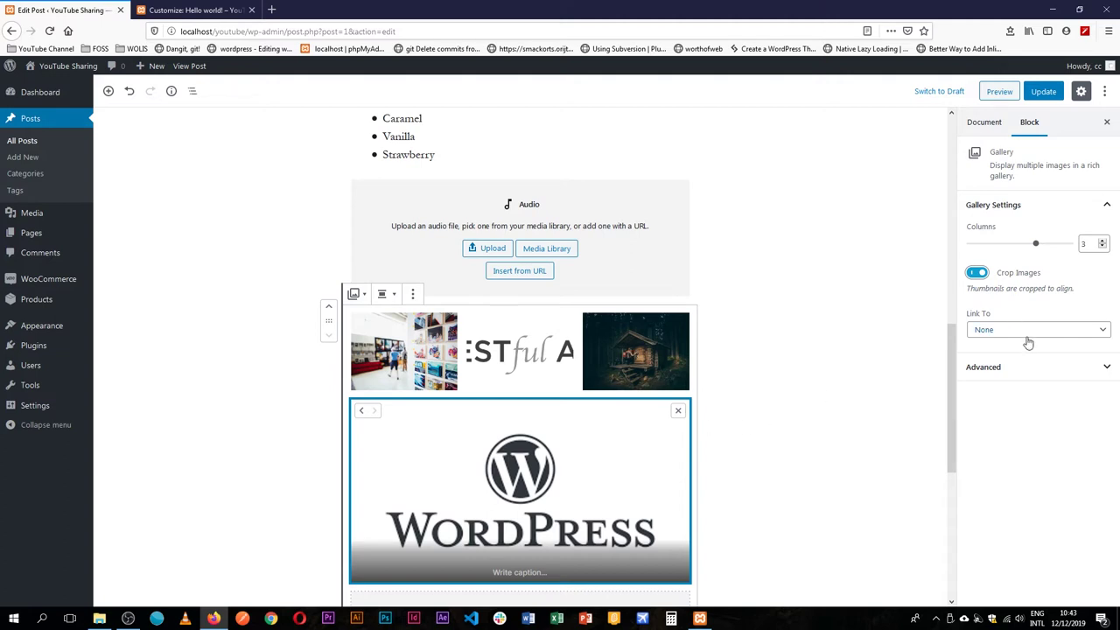
# Set the gallery's Link To to Media File, then change it back to None.
pyautogui.click(1089, 330)
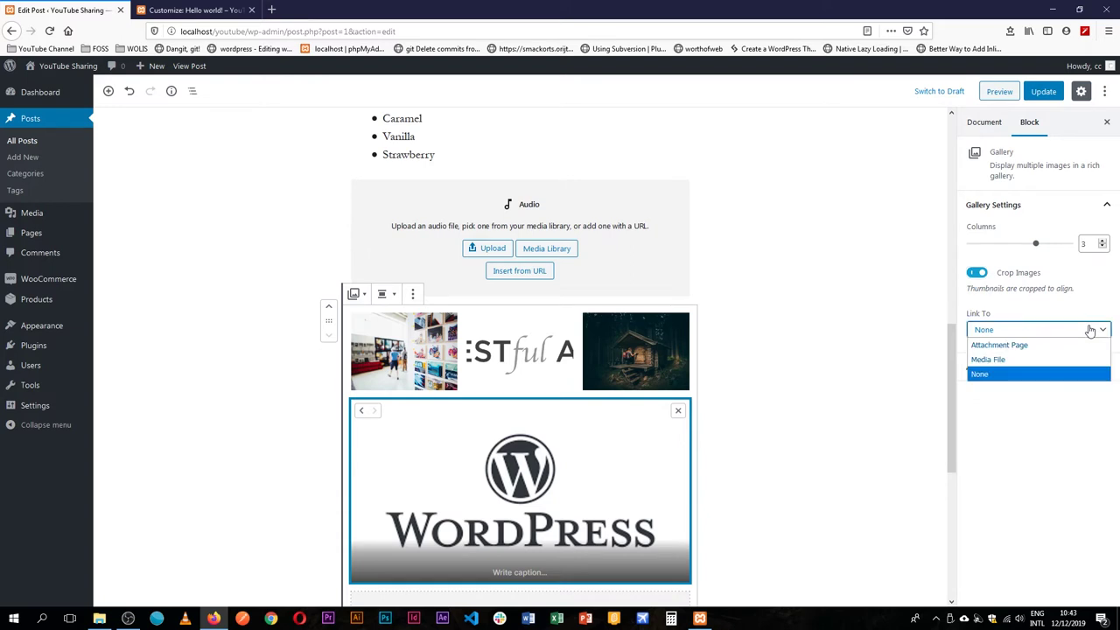
pyautogui.click(994, 365)
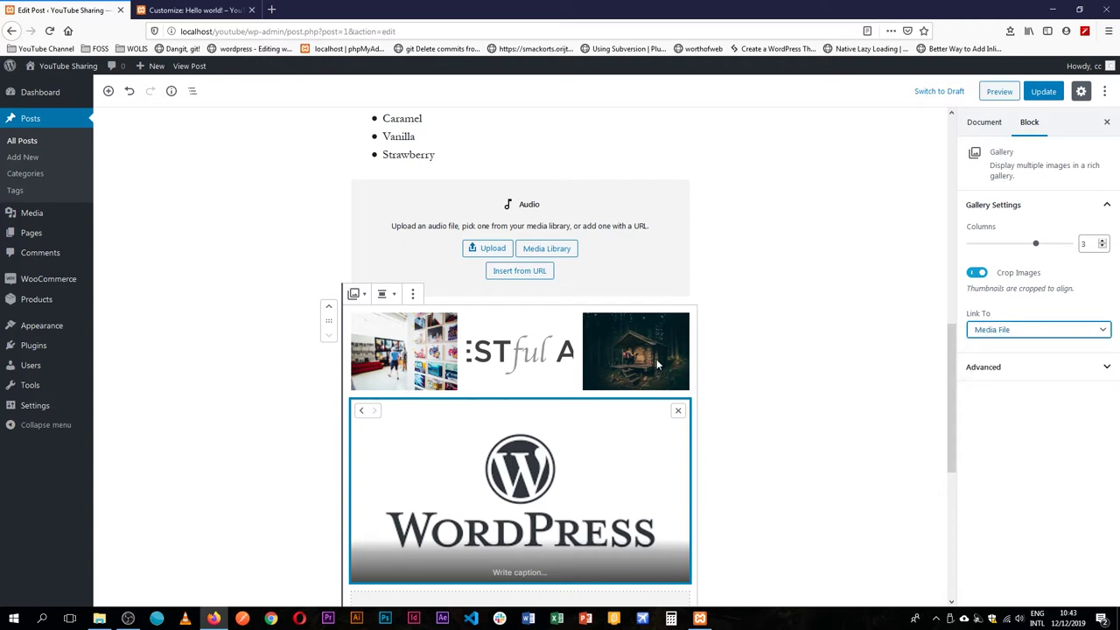
pyautogui.click(978, 332)
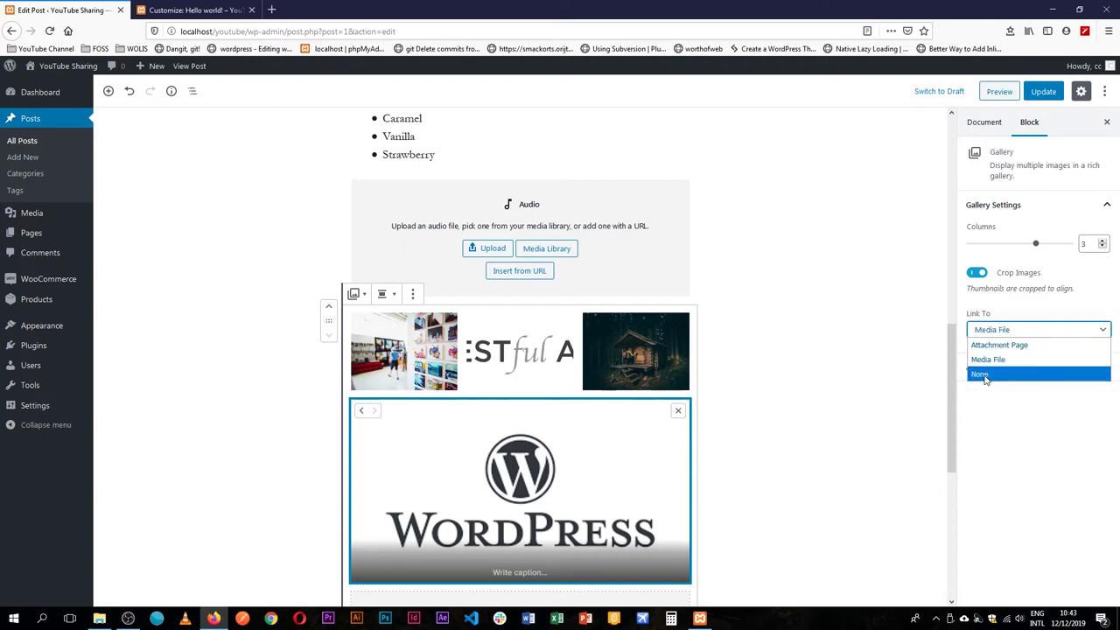
pyautogui.click(987, 376)
pyautogui.click(647, 339)
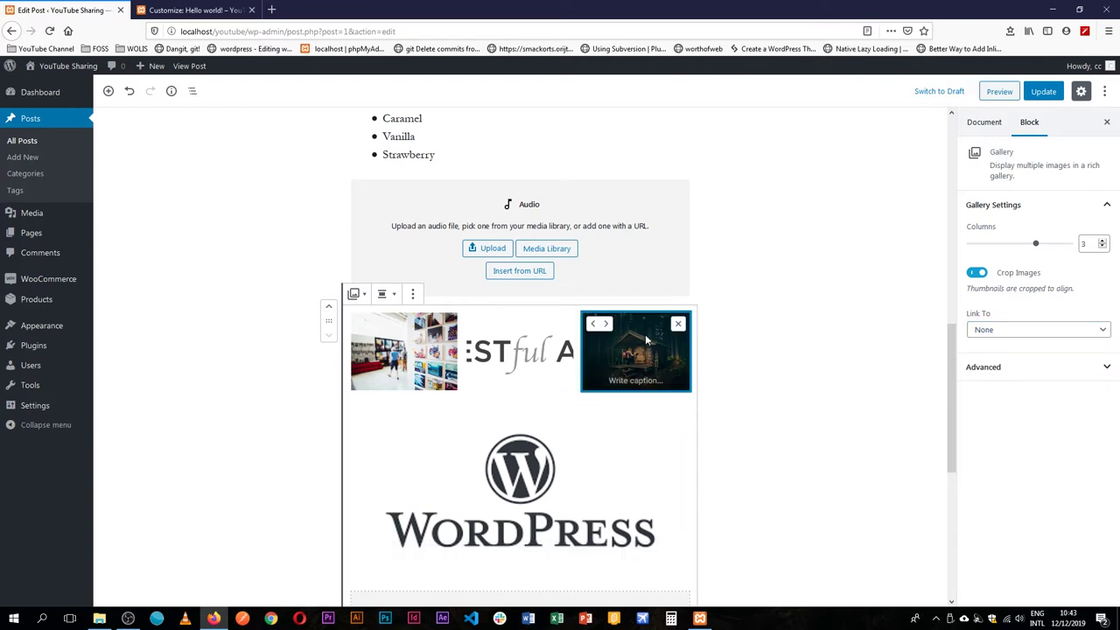
pyautogui.scroll(-1, 505, 452)
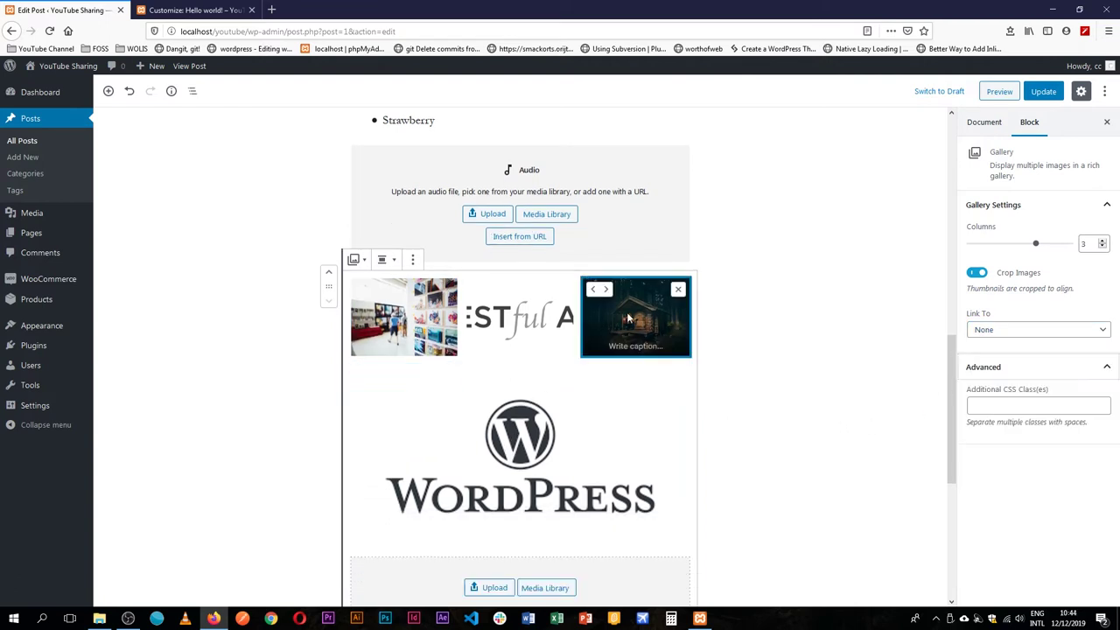
# Update the post and check that the gallery's Link To stays at None.
pyautogui.click(1043, 93)
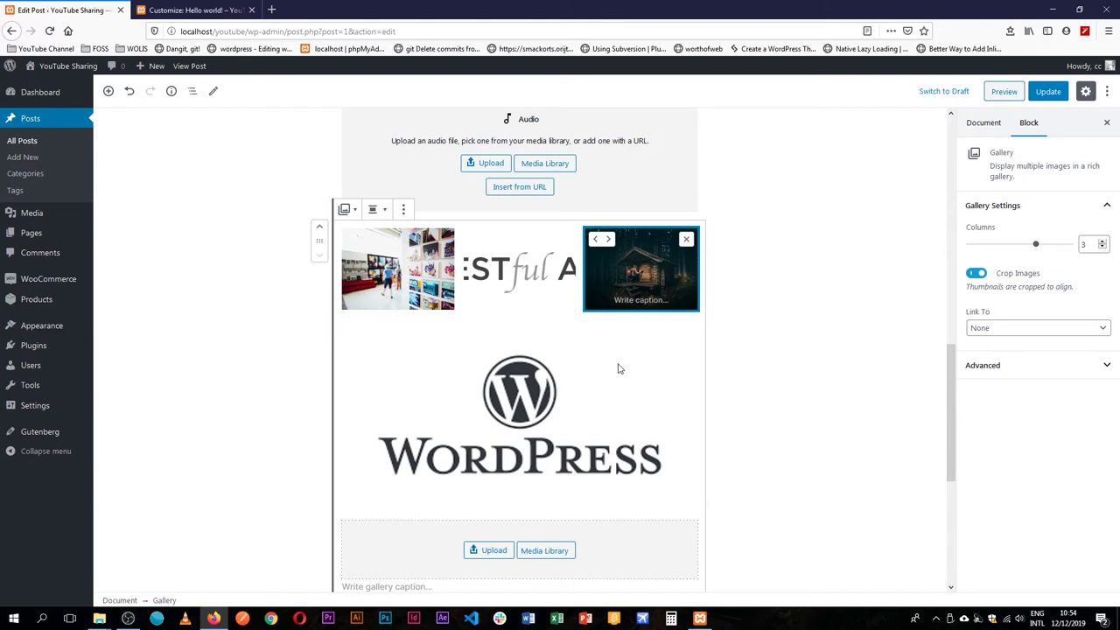
pyautogui.click(1061, 329)
pyautogui.click(1035, 372)
pyautogui.click(1036, 370)
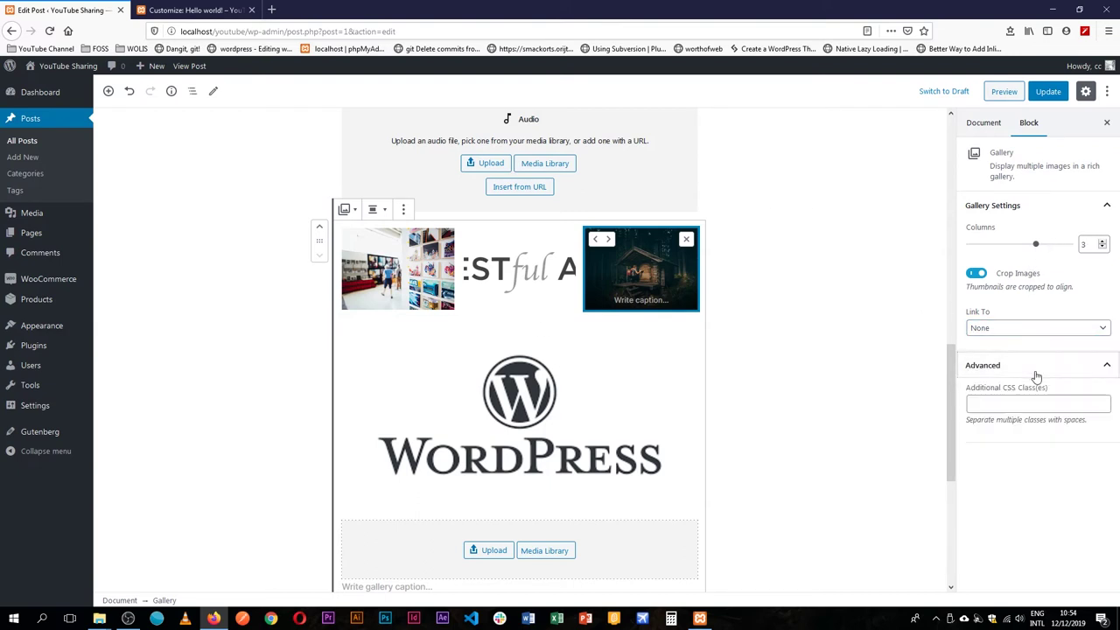
pyautogui.click(1036, 366)
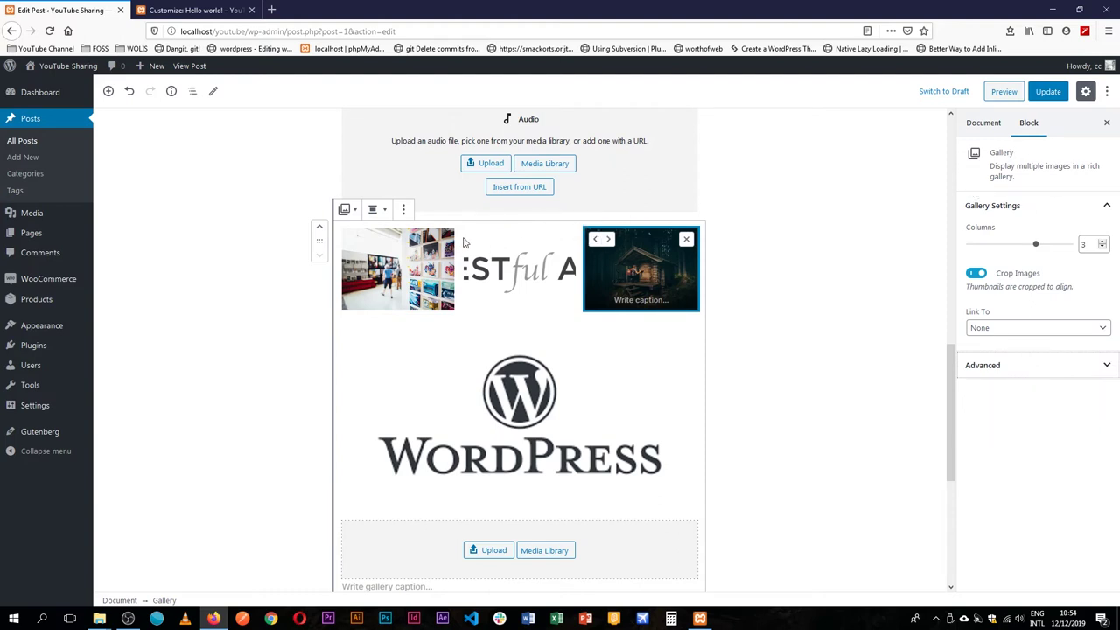
# Reorder the gallery: RESTful image one place later, WordPress earlier, store photo later.
pyautogui.click(571, 255)
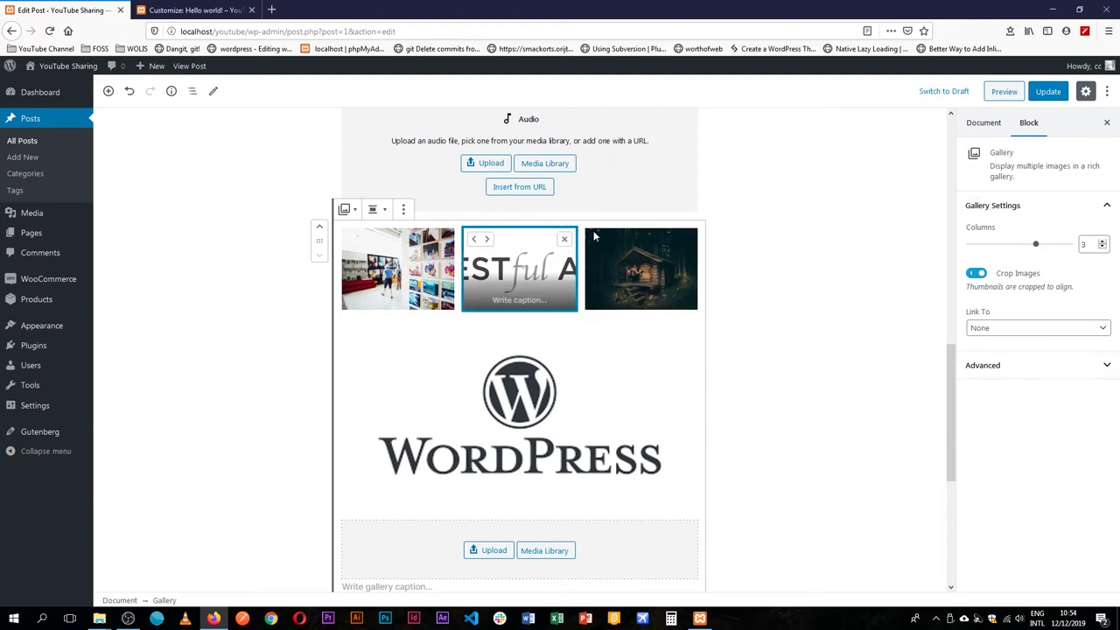
pyautogui.click(487, 240)
pyautogui.click(490, 339)
pyautogui.click(349, 331)
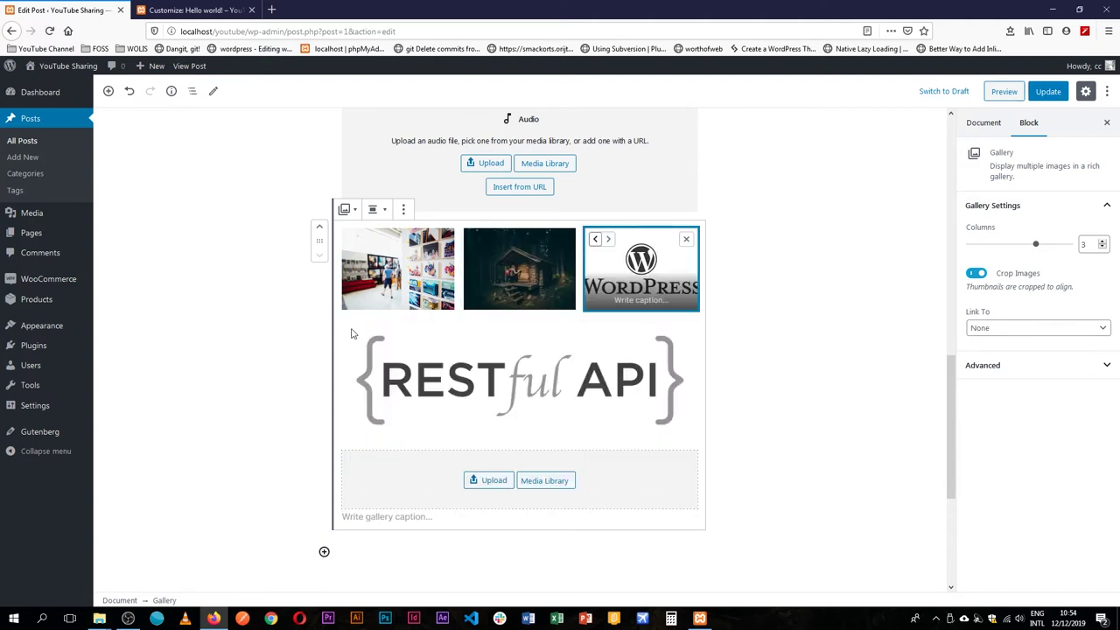
pyautogui.click(376, 261)
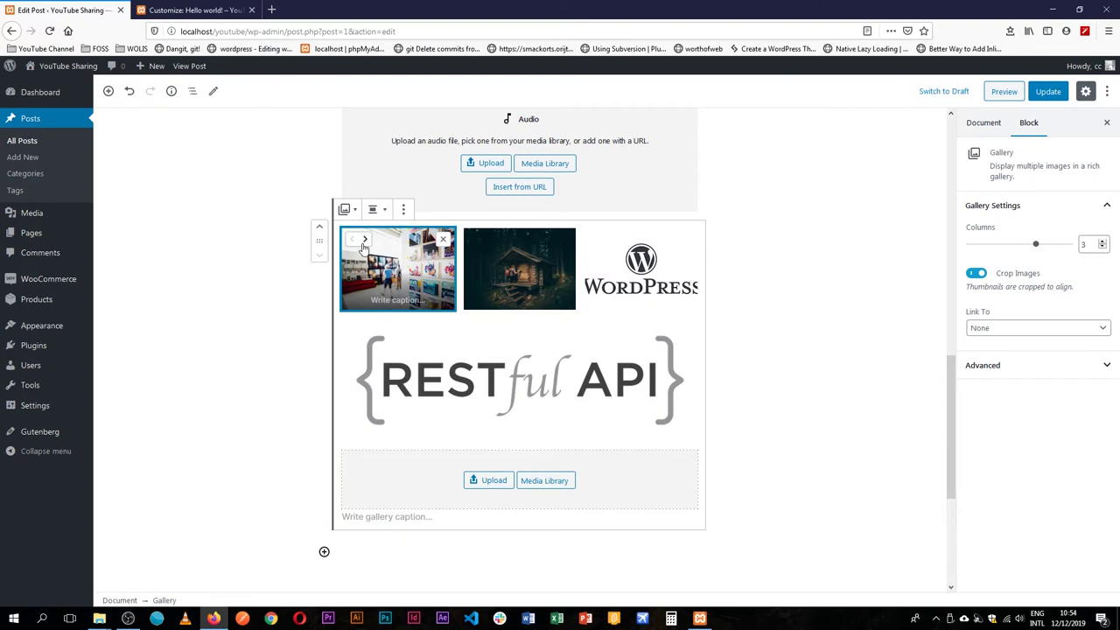
pyautogui.click(364, 241)
# Move the store photo to the last position, remove an image, and revise the gallery via Media Library.
pyautogui.click(487, 240)
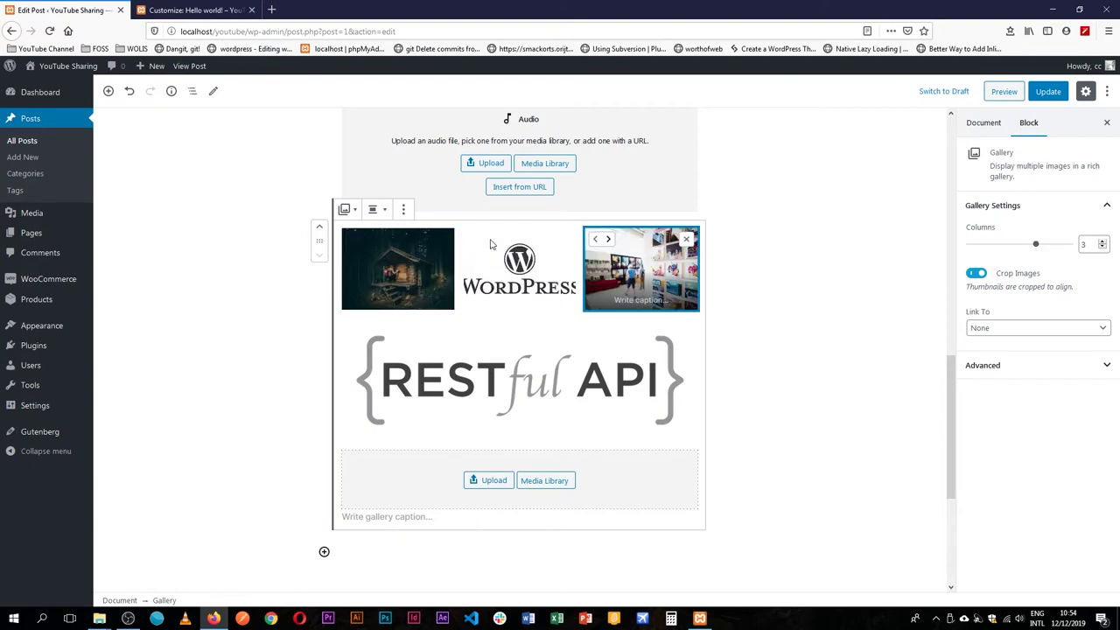
pyautogui.click(608, 238)
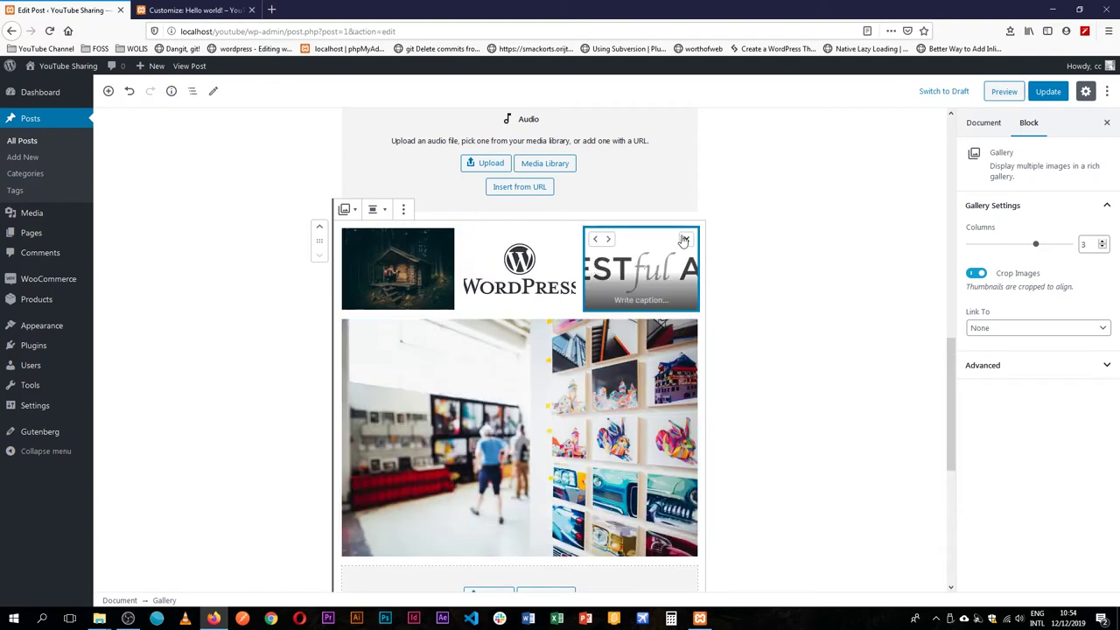
pyautogui.click(684, 239)
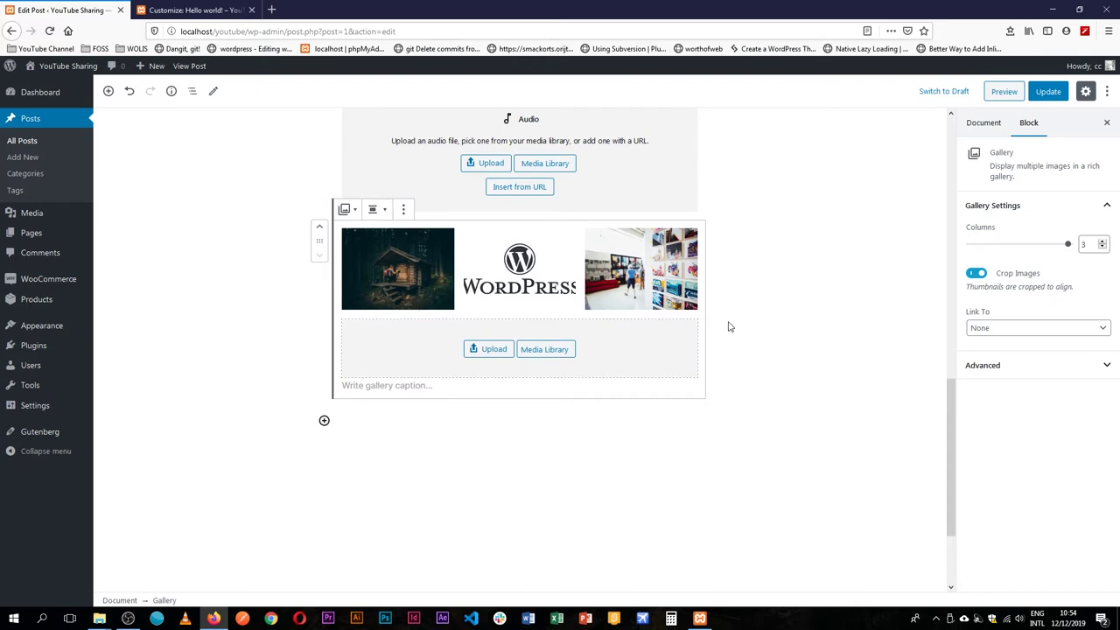
pyautogui.click(569, 350)
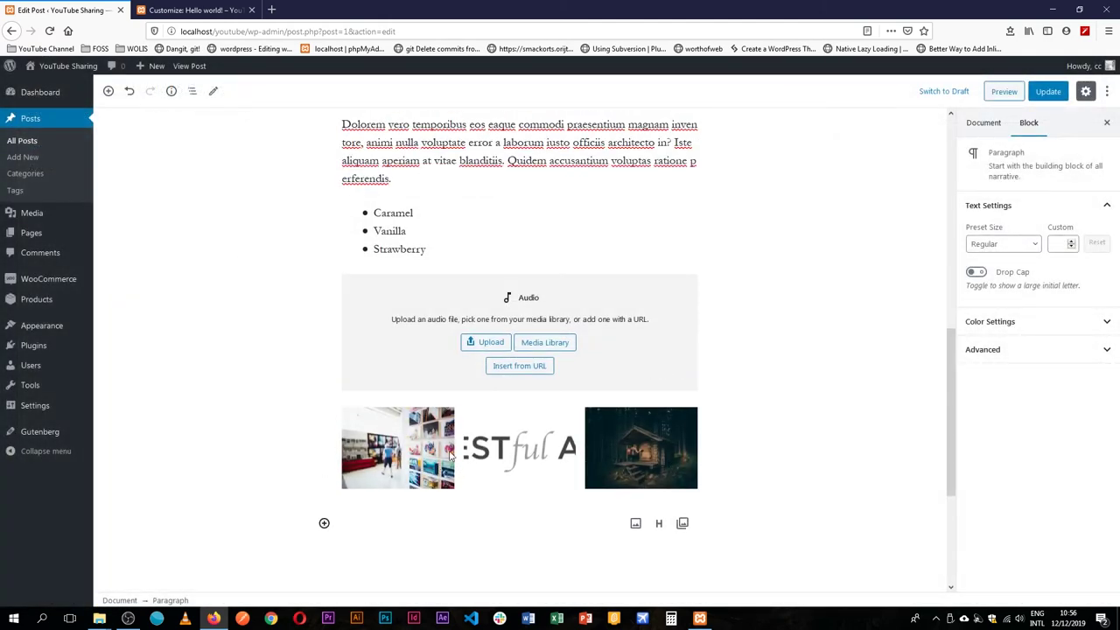
pyautogui.click(485, 461)
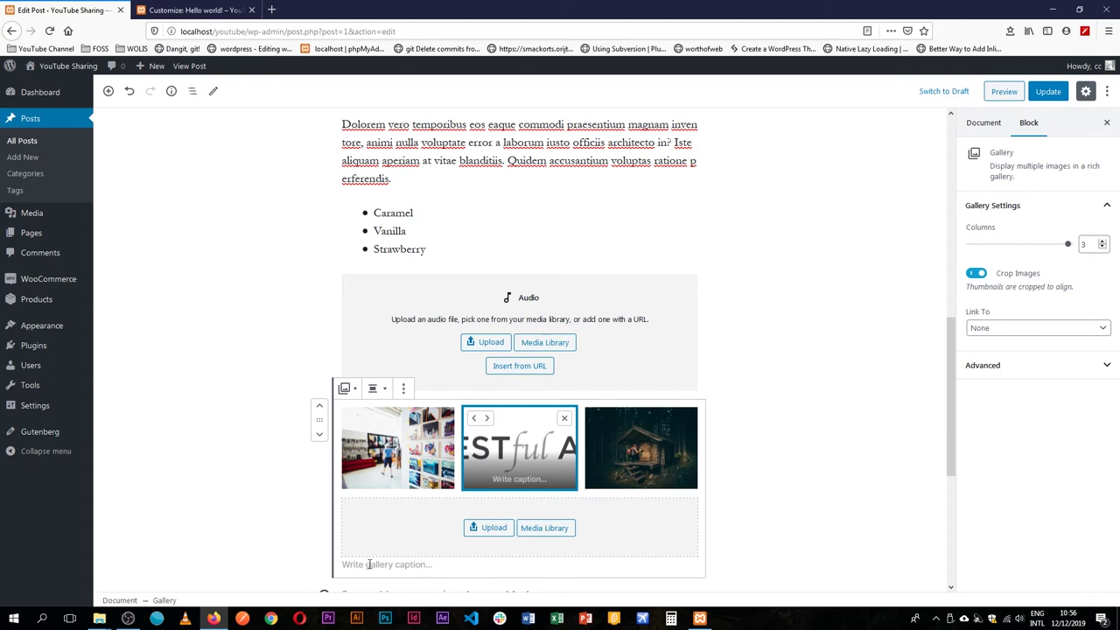
pyautogui.scroll(-1, 470, 560)
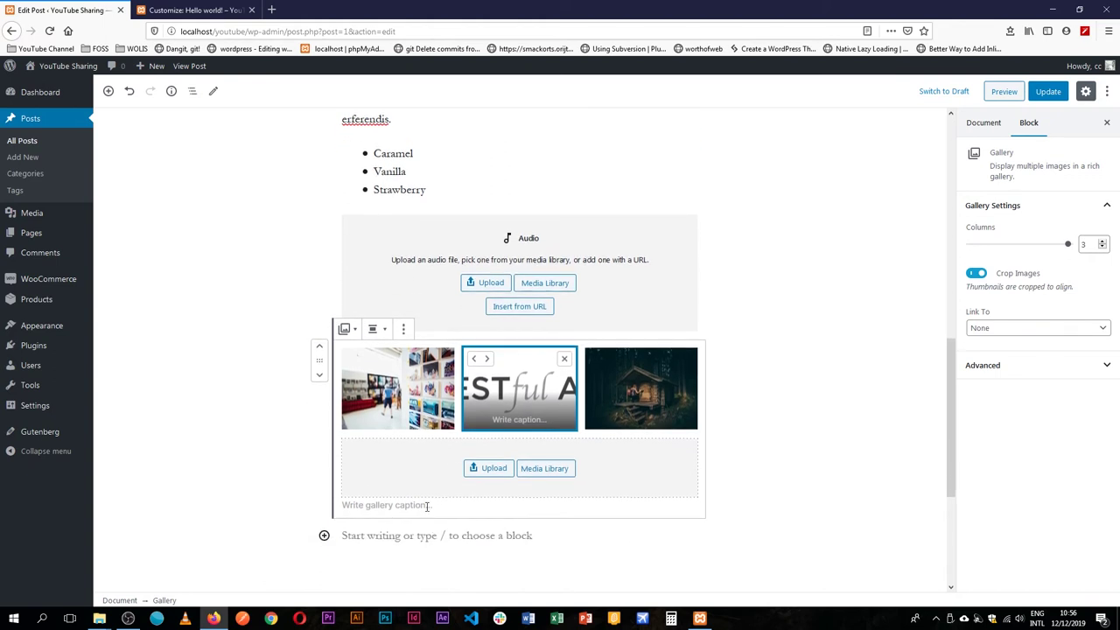
# Type the caption 'Gallery of images that re randomly selected' under the gallery.
pyautogui.click(427, 506)
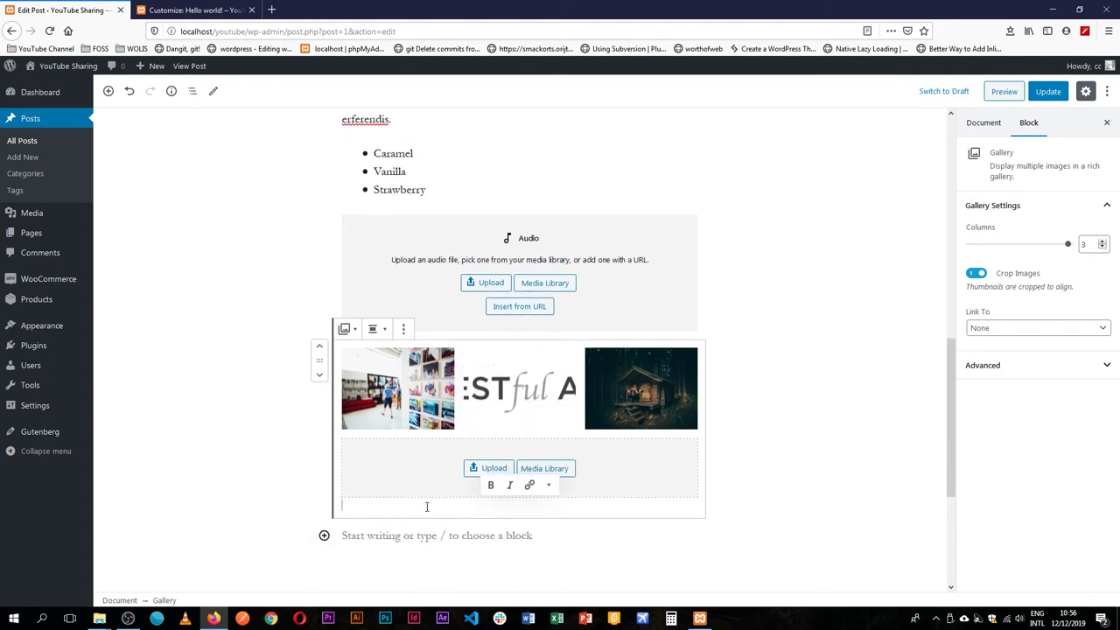
pyautogui.write('G')
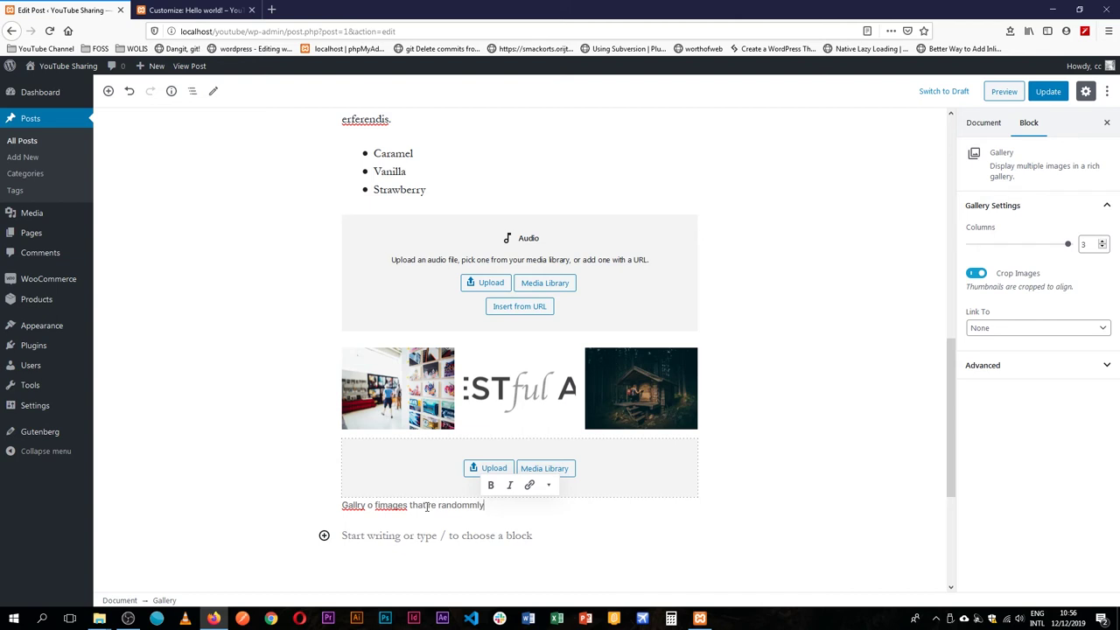
pyautogui.write('se')
# Correct the caption typos: the missing space, 'randommly', the stray 'f', and 'Gallry'.
pyautogui.click(426, 505)
pyautogui.click(463, 505)
pyautogui.press('BackSpace')
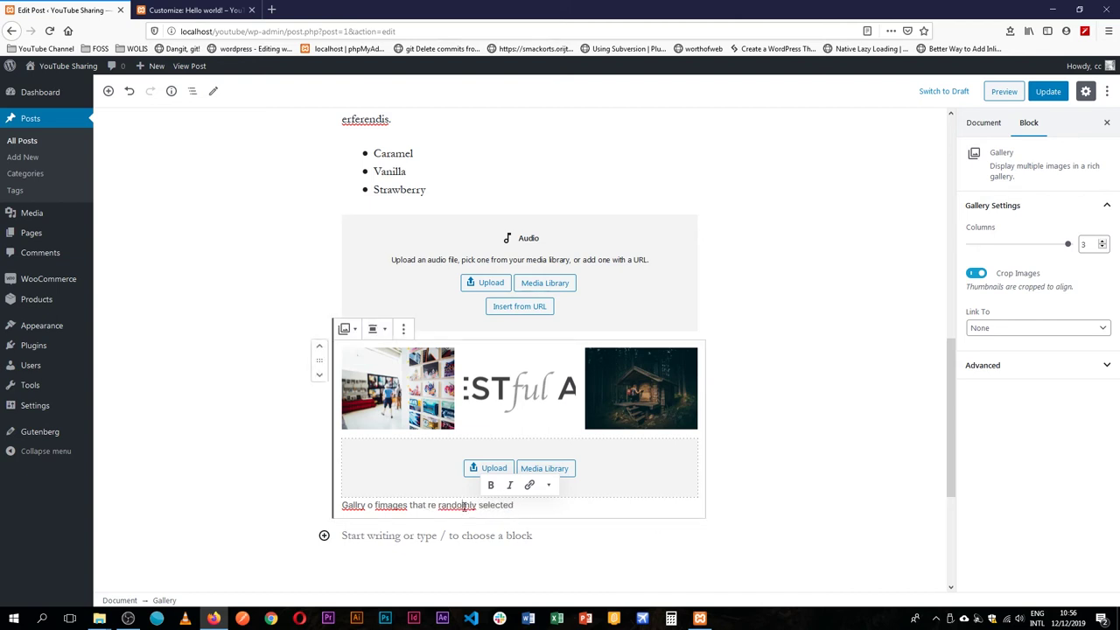
pyautogui.click(375, 506)
pyautogui.press('BackSpace')
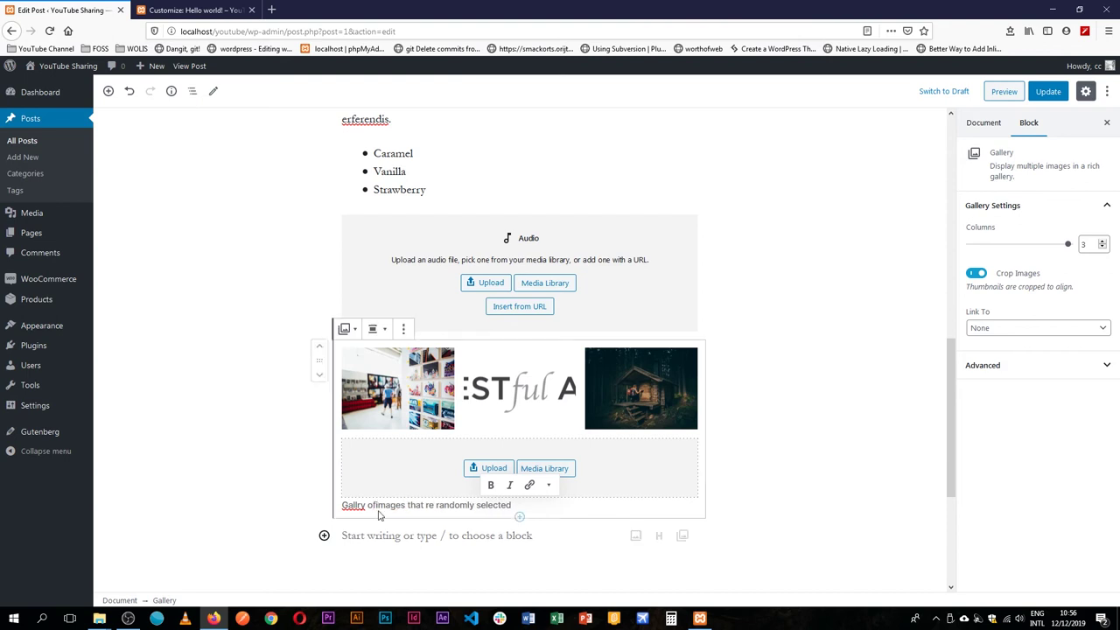
pyautogui.write('f')
pyautogui.press('Delete')
pyautogui.write('i')
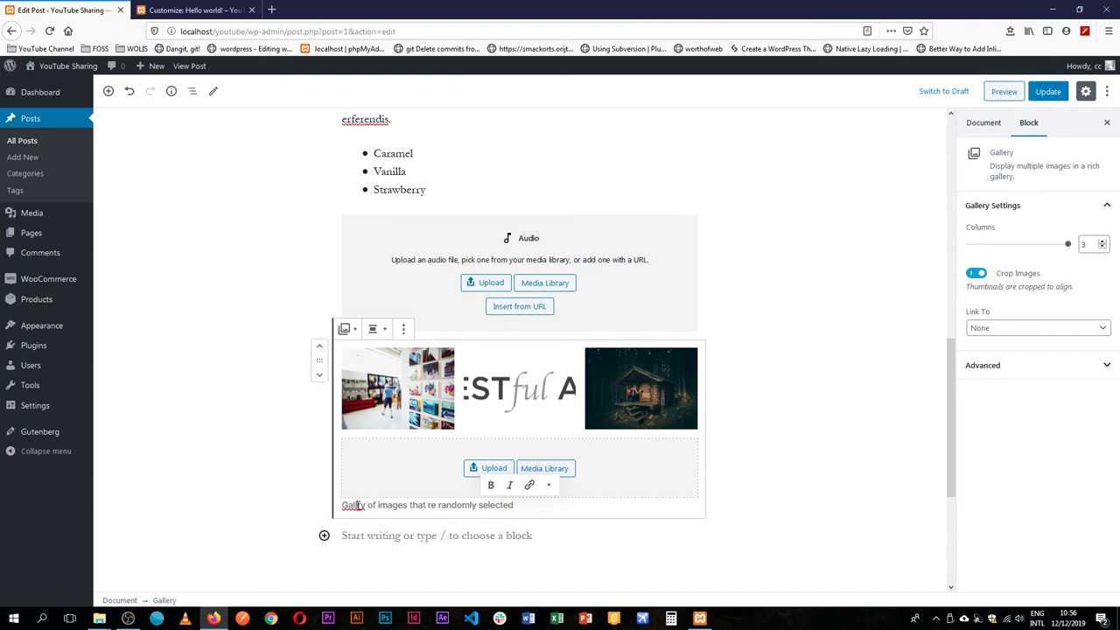
pyautogui.click(356, 505)
pyautogui.write('e')
pyautogui.tripleClick(420, 505)
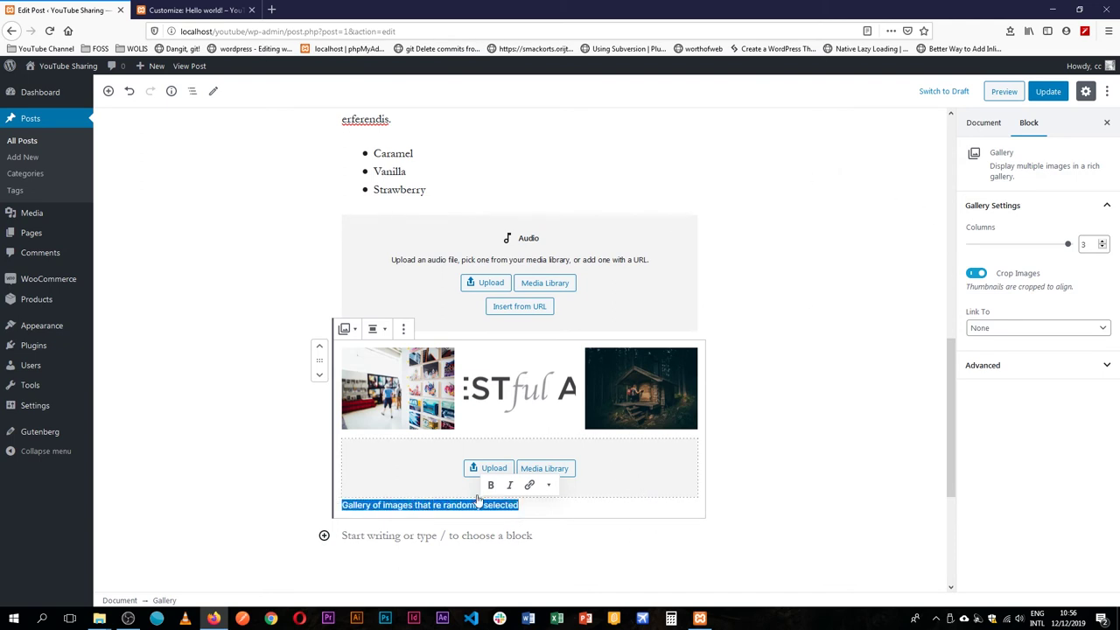
# Select the gallery caption and update the post.
pyautogui.scroll(7, 565, 359)
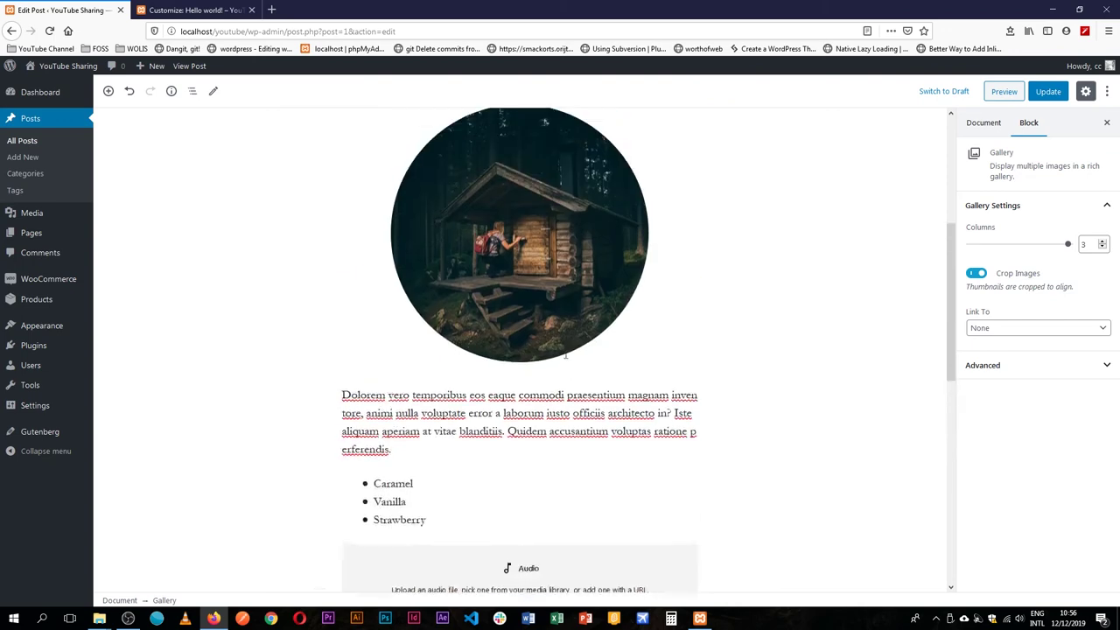
pyautogui.click(542, 438)
pyautogui.scroll(-3, 546, 444)
pyautogui.scroll(-2, 599, 395)
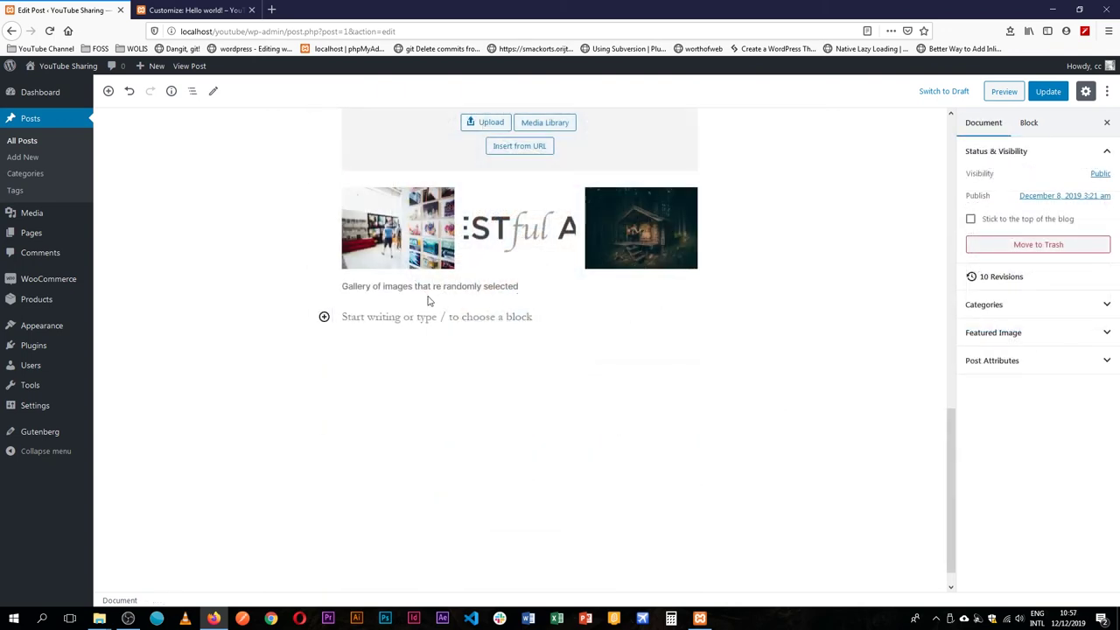
pyautogui.click(428, 297)
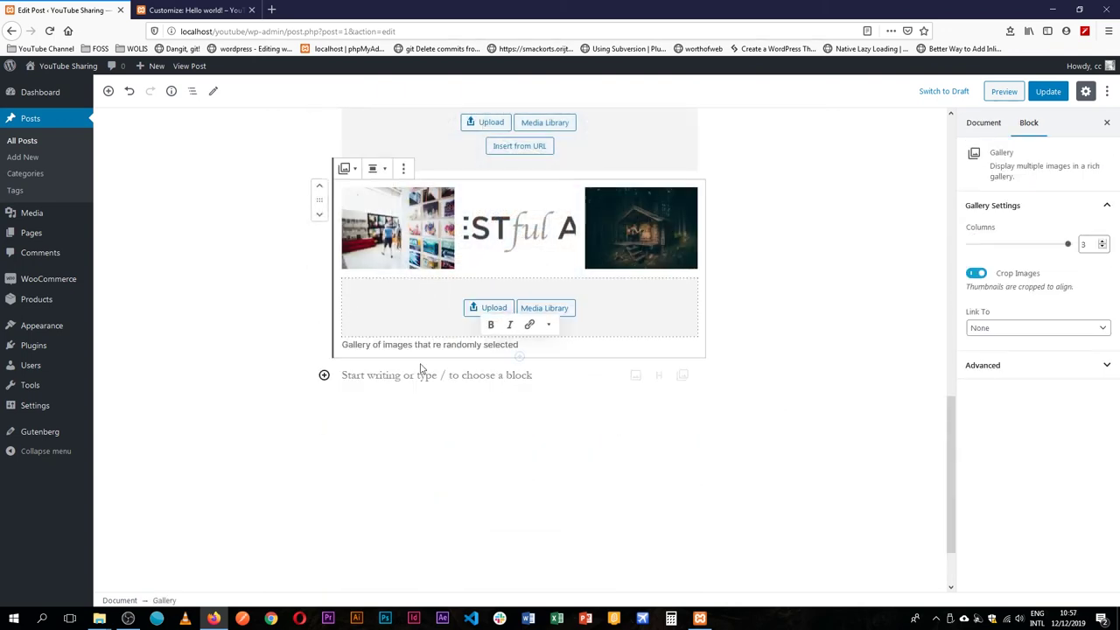
pyautogui.doubleClick(463, 344)
pyautogui.hotkey('ctrl', 'a')
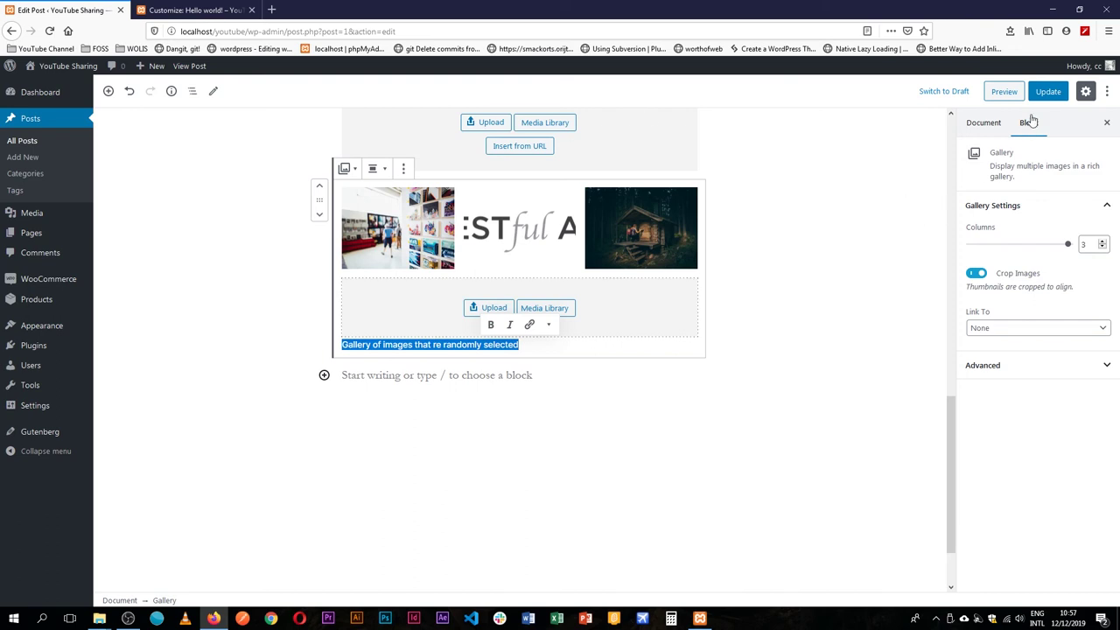
pyautogui.click(1047, 91)
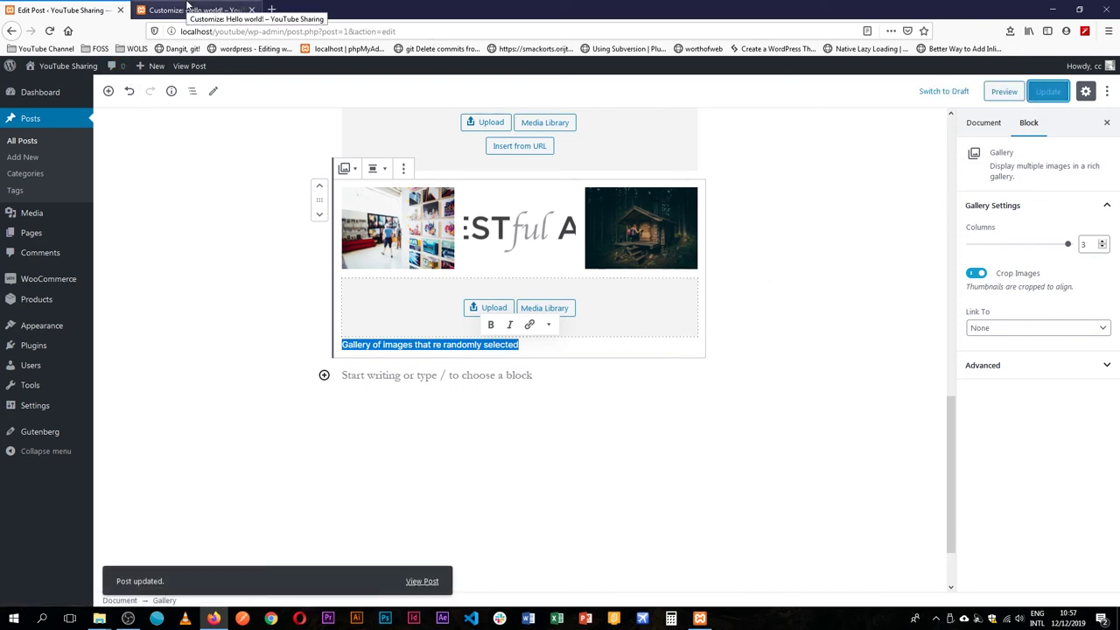
# View the published post and inspect the gallery and its caption.
pyautogui.click(424, 582)
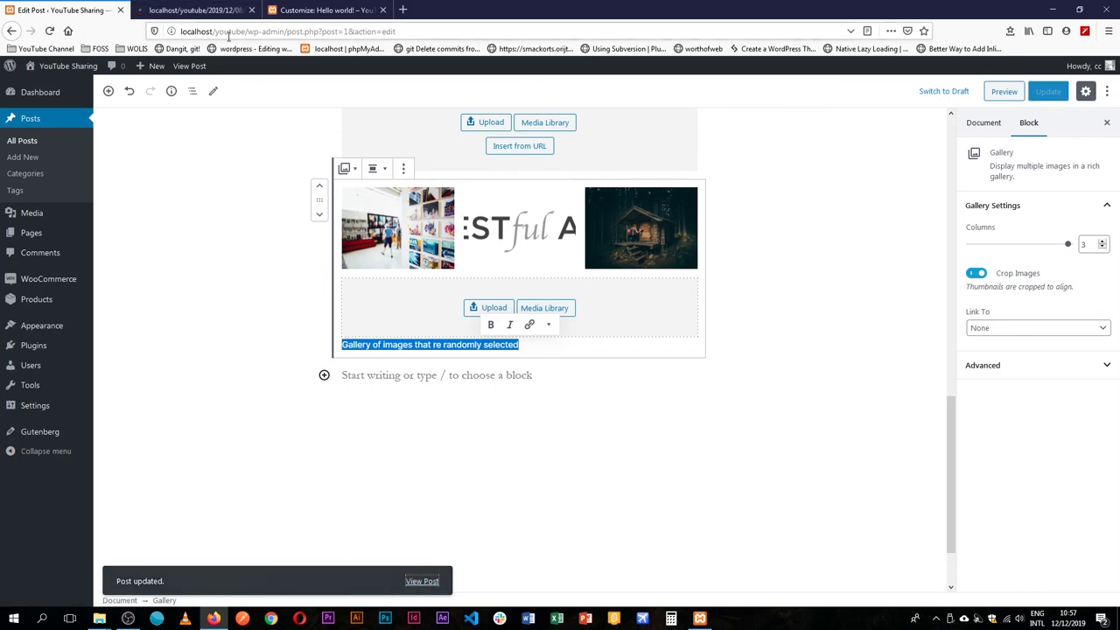
pyautogui.scroll(-13, 453, 414)
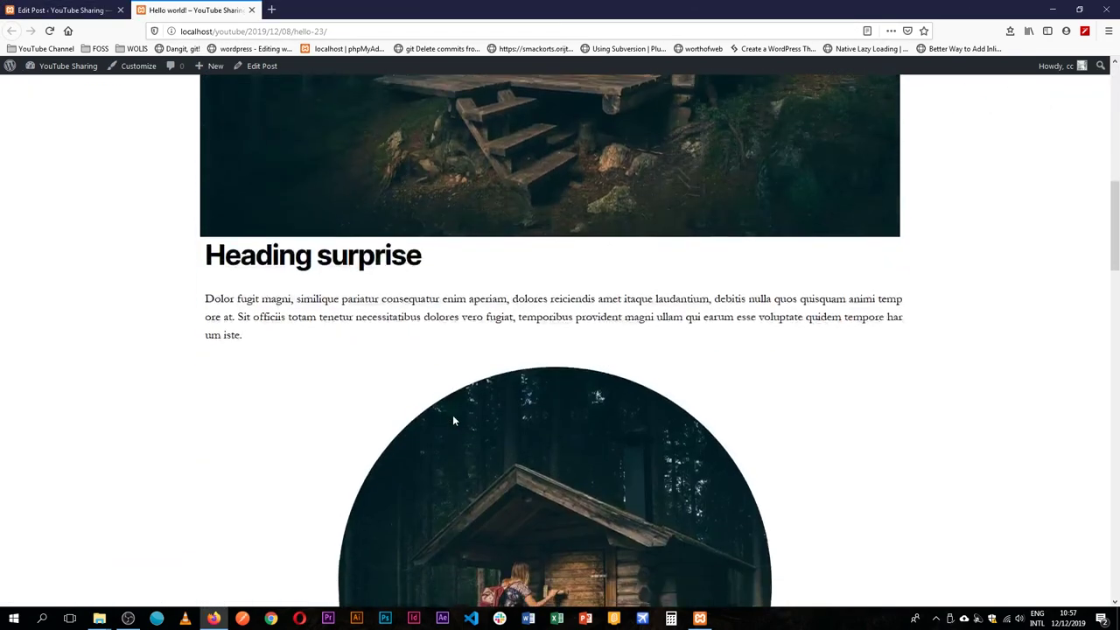
pyautogui.scroll(-8, 452, 419)
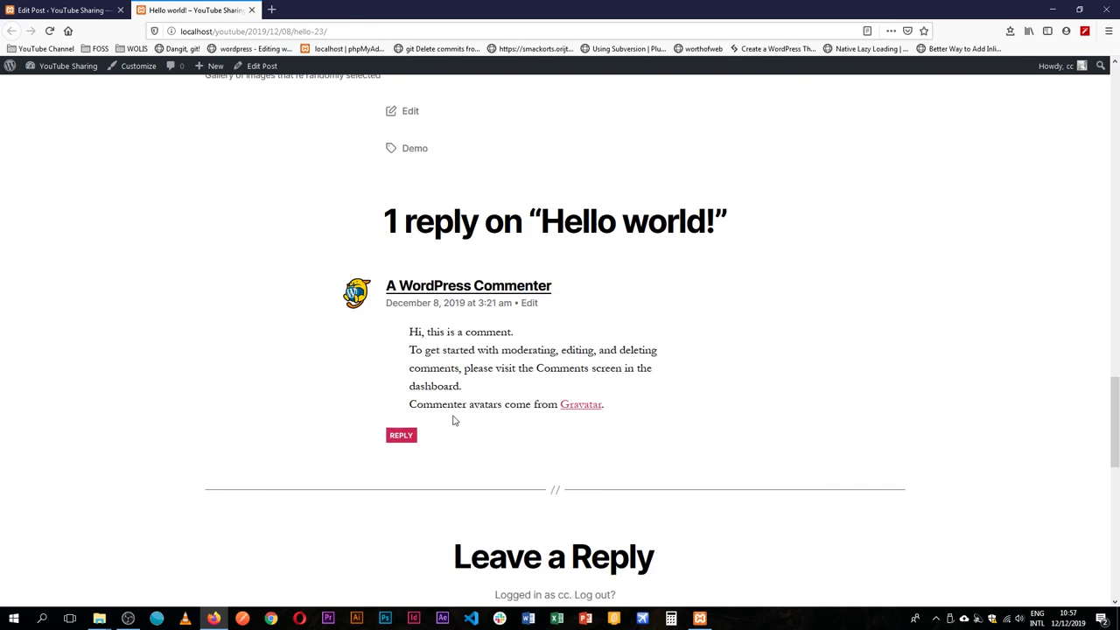
pyautogui.scroll(3, 364, 366)
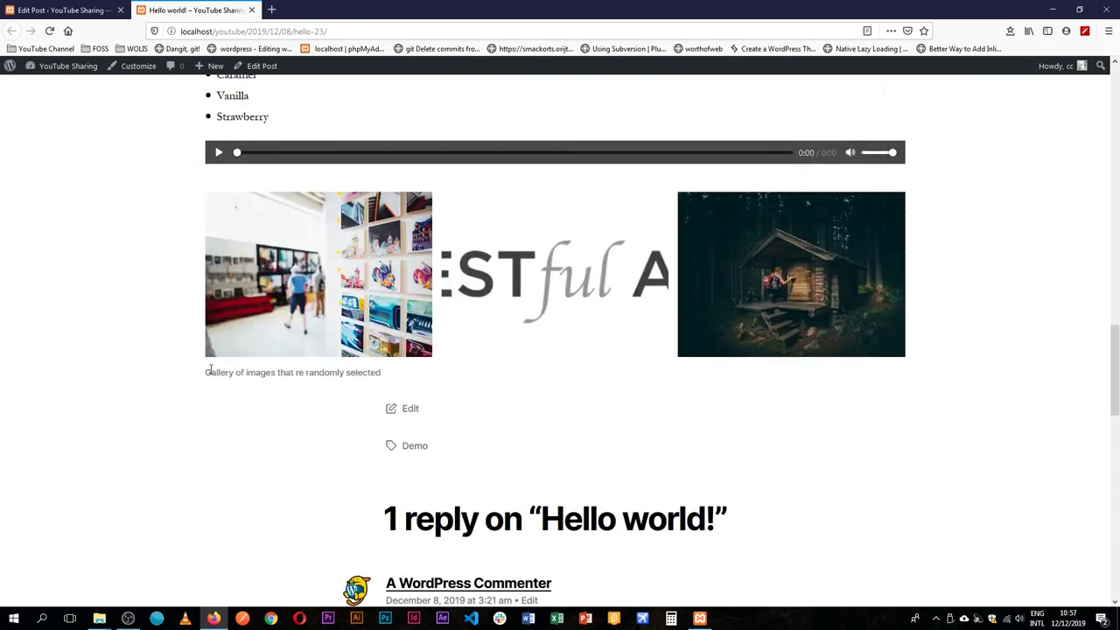
pyautogui.moveTo(210, 369)
pyautogui.mouseDown()
pyautogui.moveTo(395, 372)
pyautogui.moveTo(210, 369)
pyautogui.mouseUp()
pyautogui.click(378, 370)
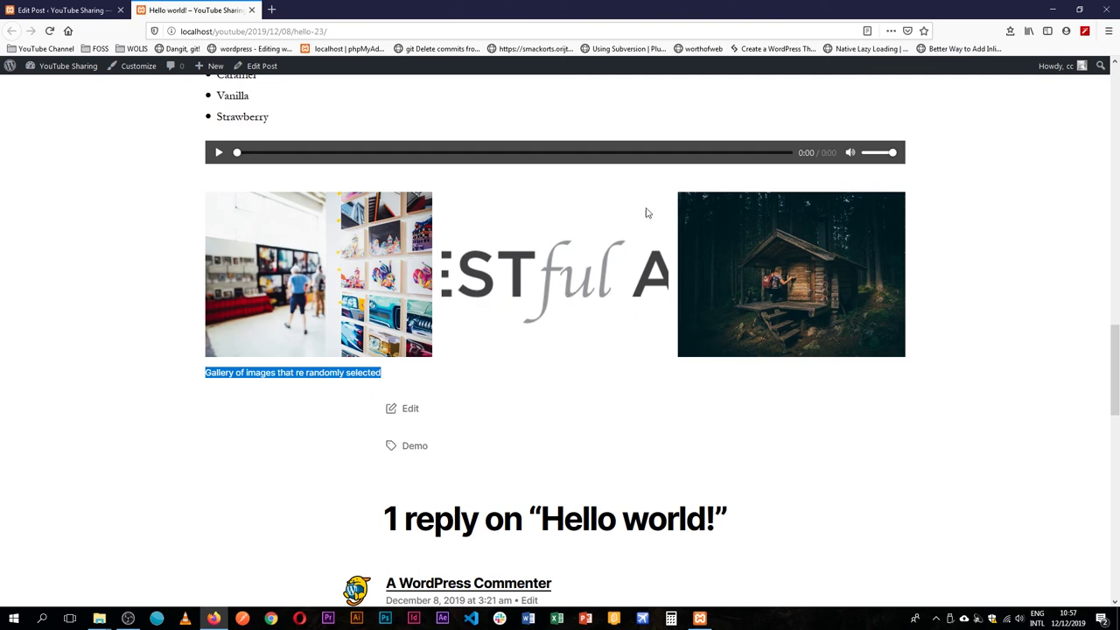
pyautogui.click(891, 263)
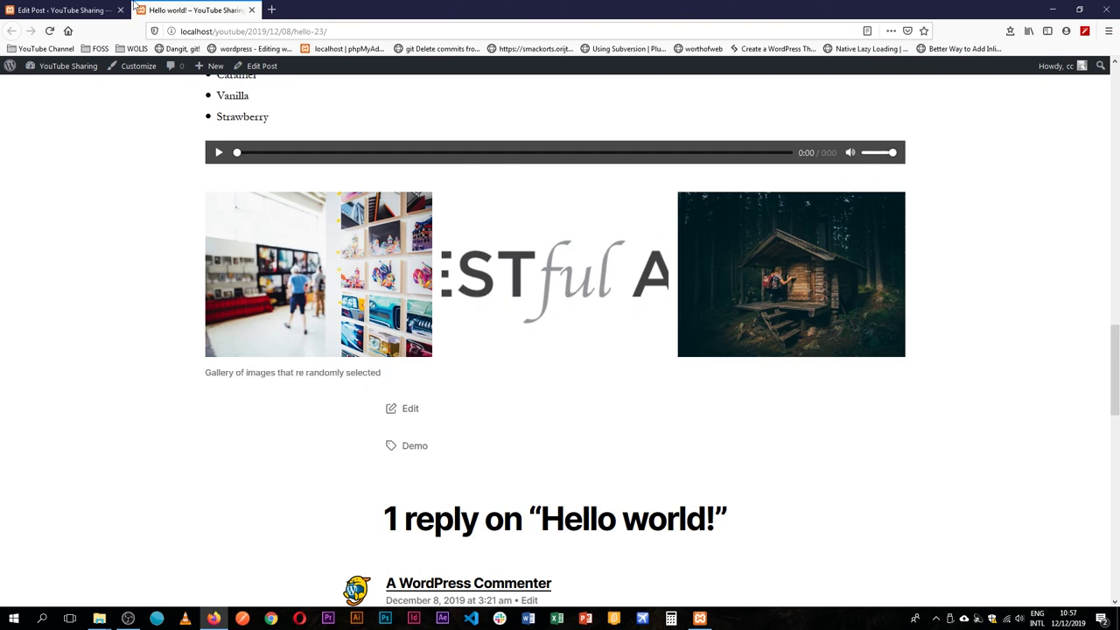
# Back in the editor, set the gallery's Link To to Media File and update the post.
pyautogui.click(105, 9)
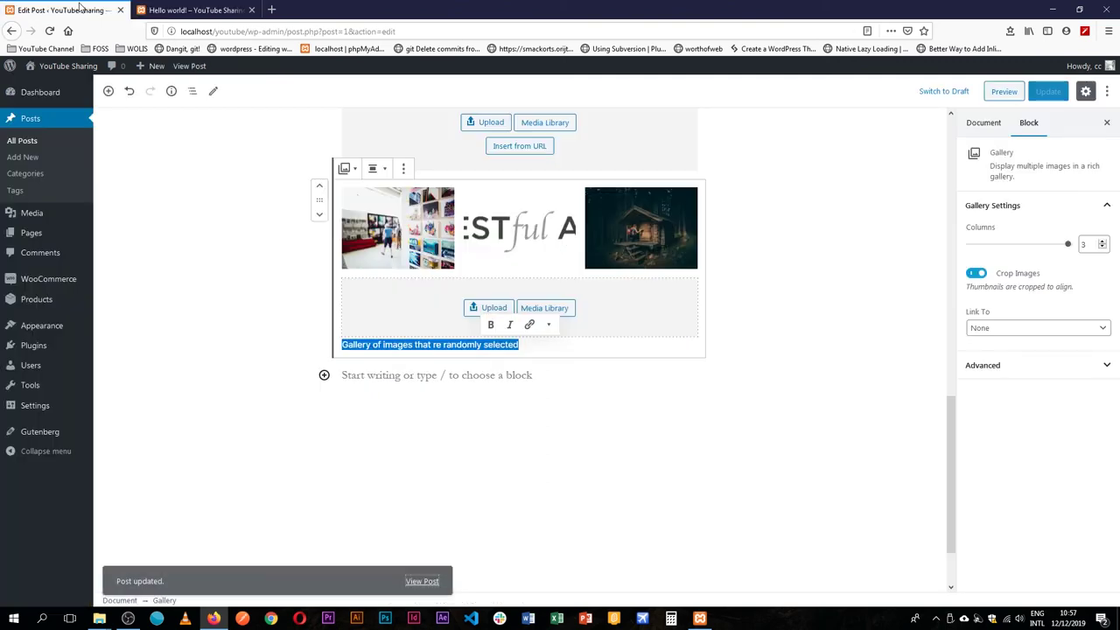
pyautogui.click(1006, 329)
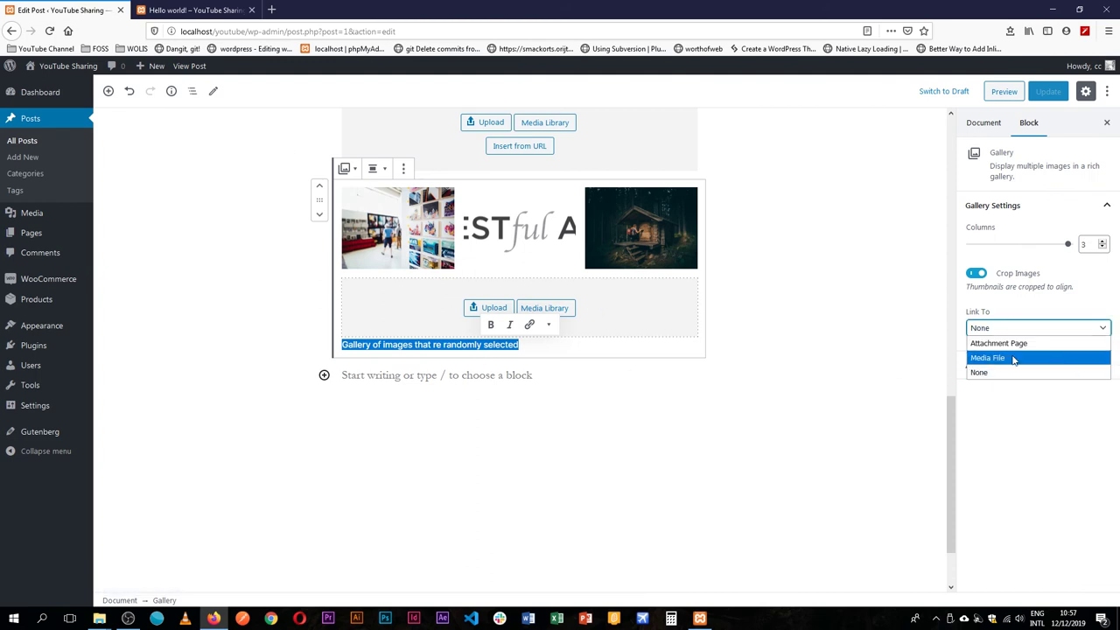
pyautogui.click(1004, 356)
pyautogui.click(1048, 90)
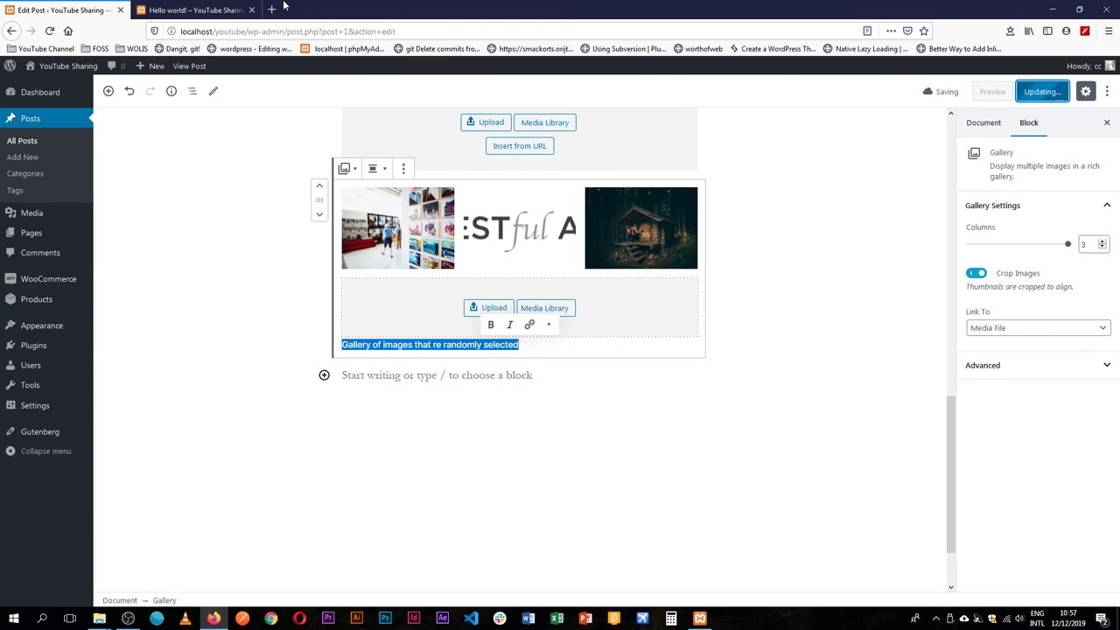
# Reload the live post, open the first gallery image's full-size JPG, and return to the editor.
pyautogui.click(226, 9)
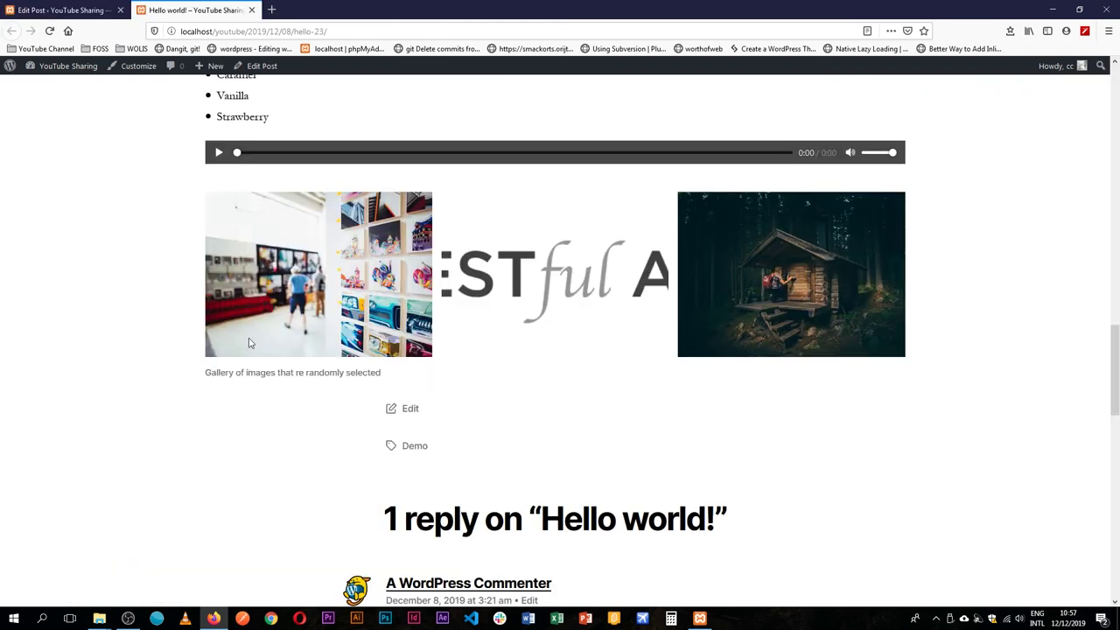
pyautogui.press('F5')
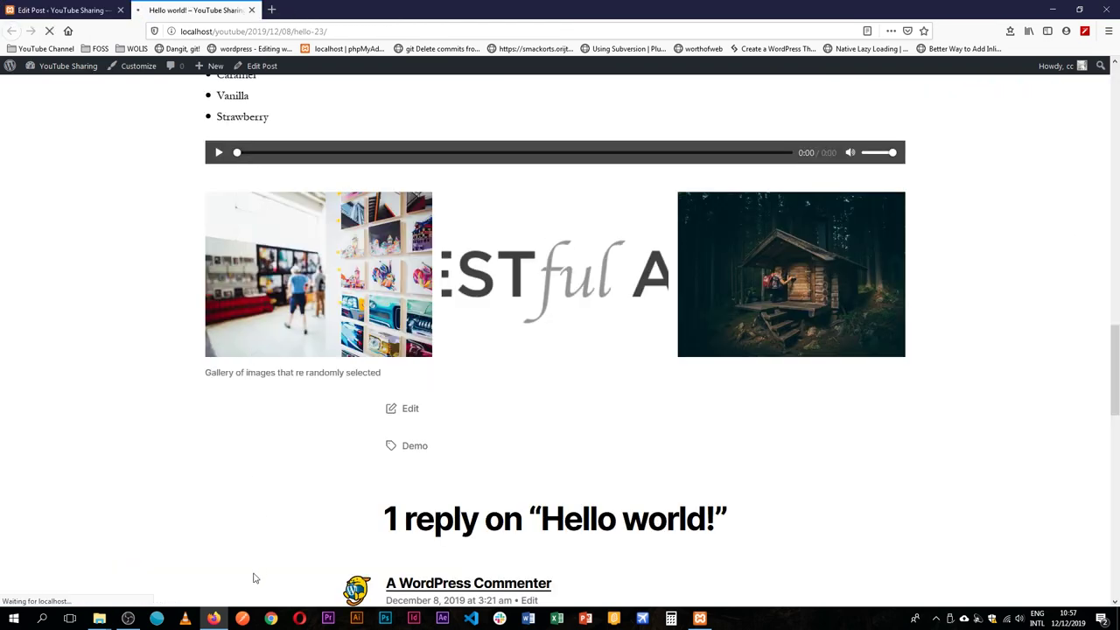
pyautogui.click(326, 263)
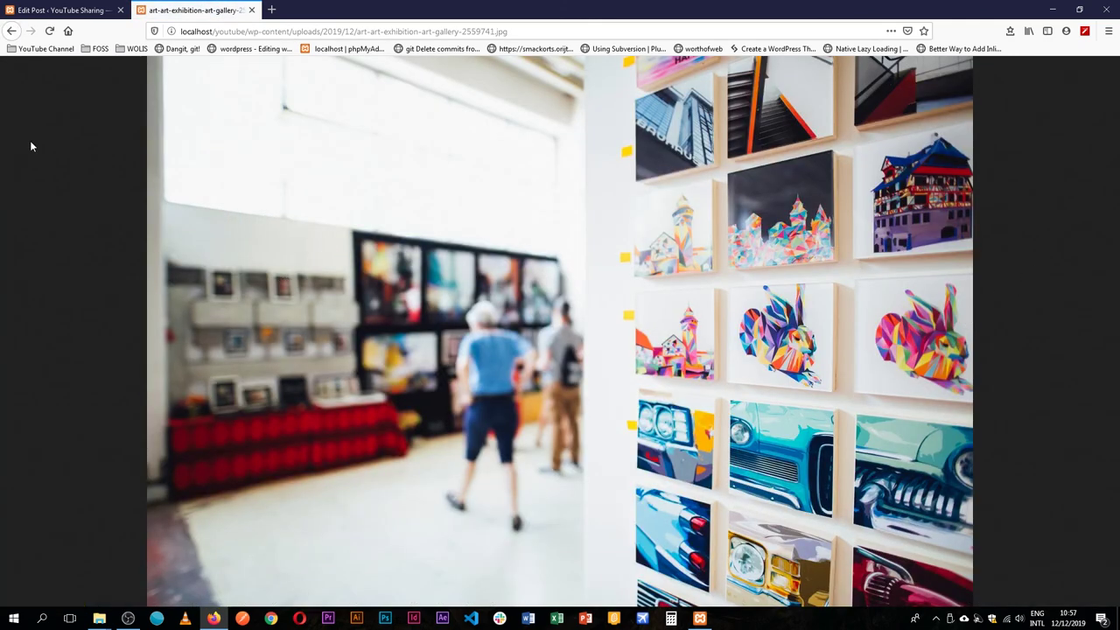
pyautogui.press('F5')
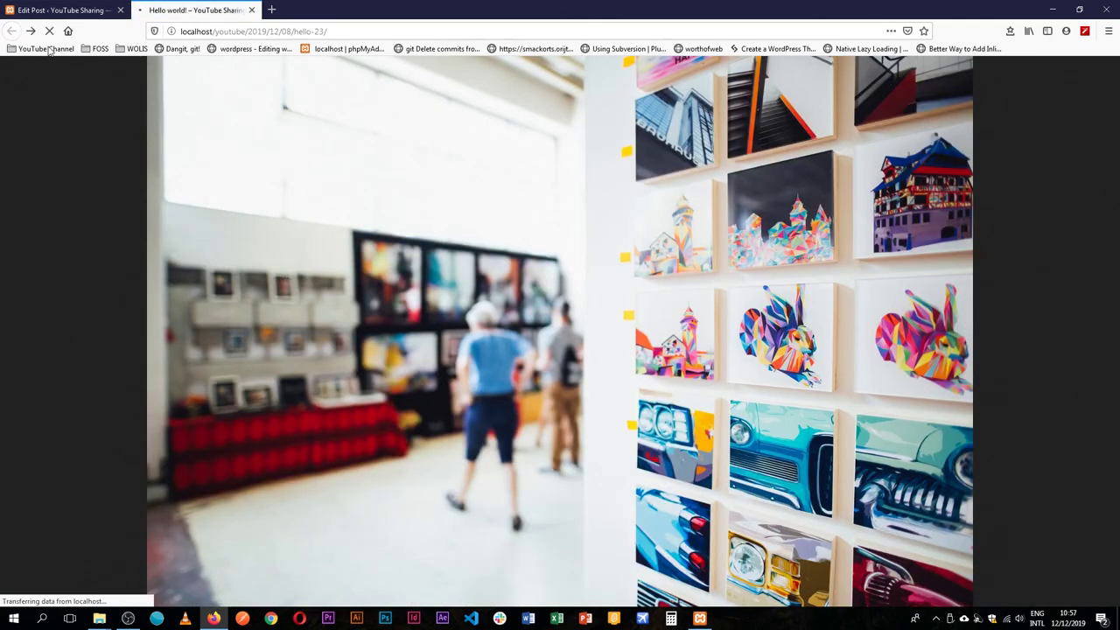
pyautogui.click(11, 30)
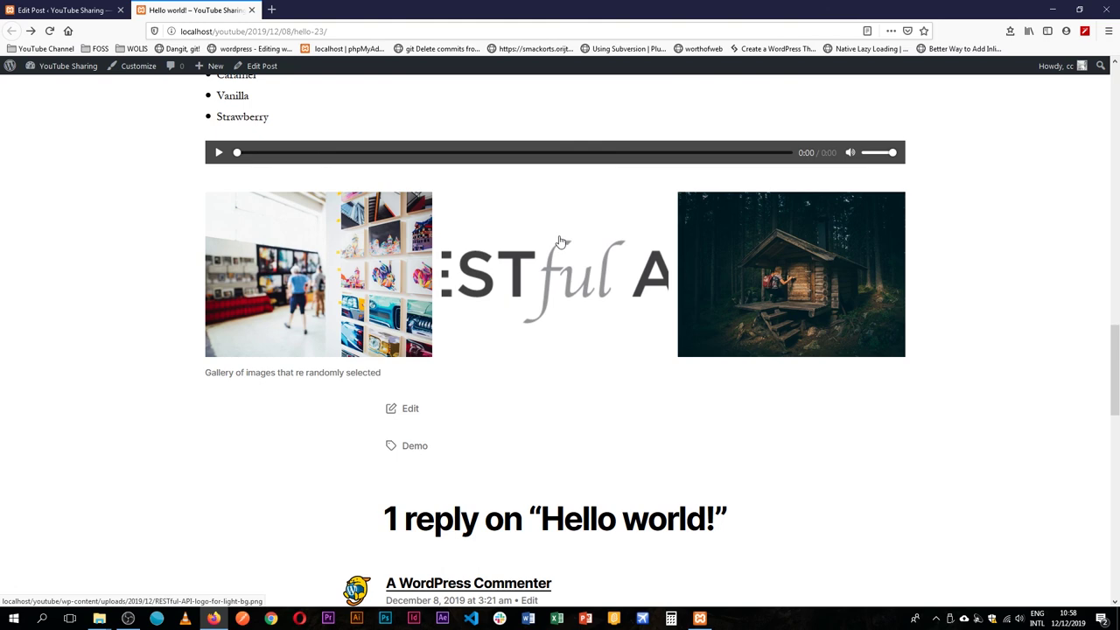
pyautogui.click(70, 10)
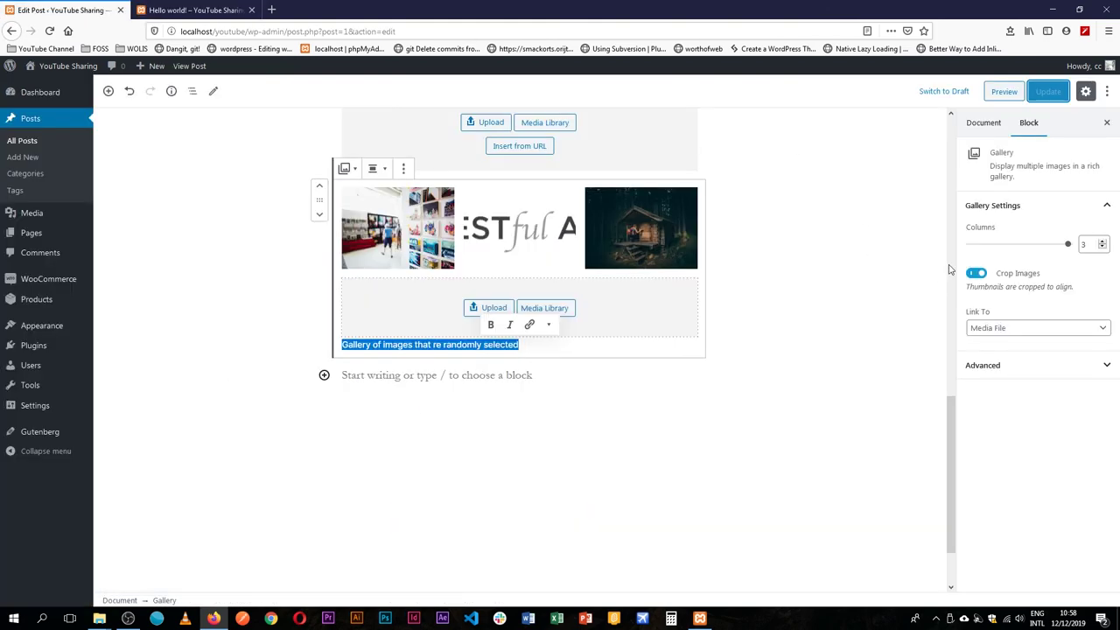
# Set the gallery's Link To back to None and update the post.
pyautogui.click(1032, 329)
pyautogui.click(1020, 371)
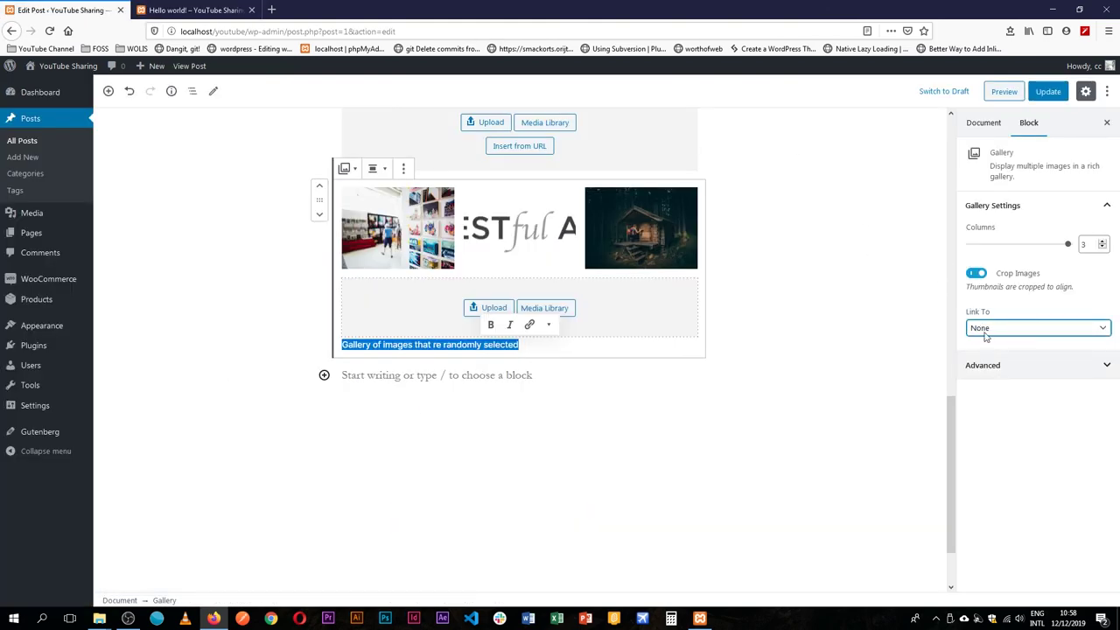
pyautogui.click(1046, 92)
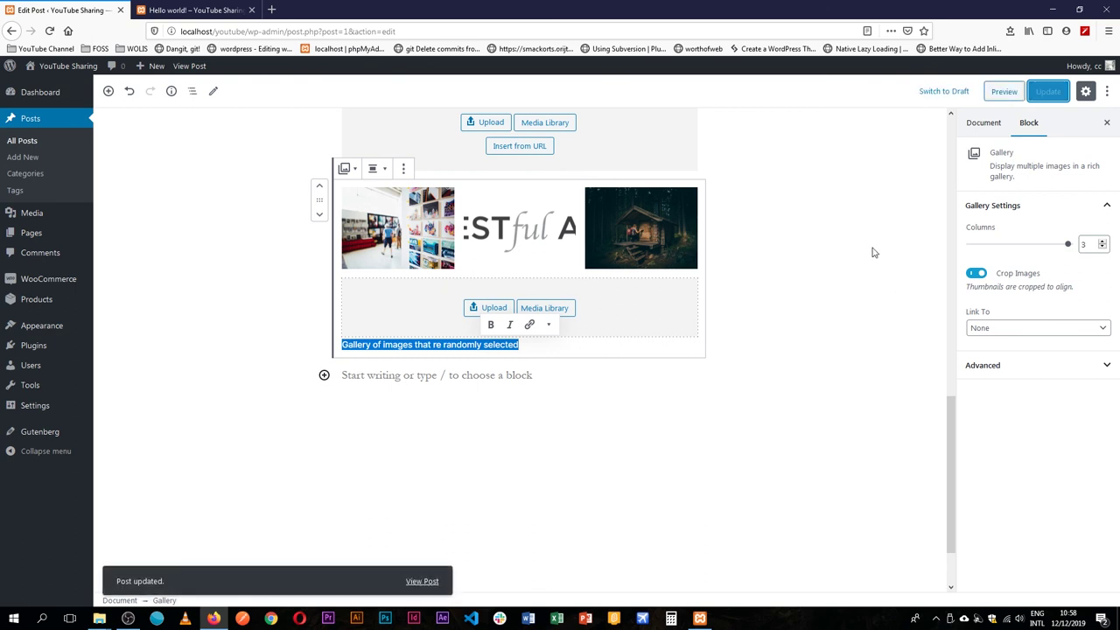
pyautogui.click(108, 91)
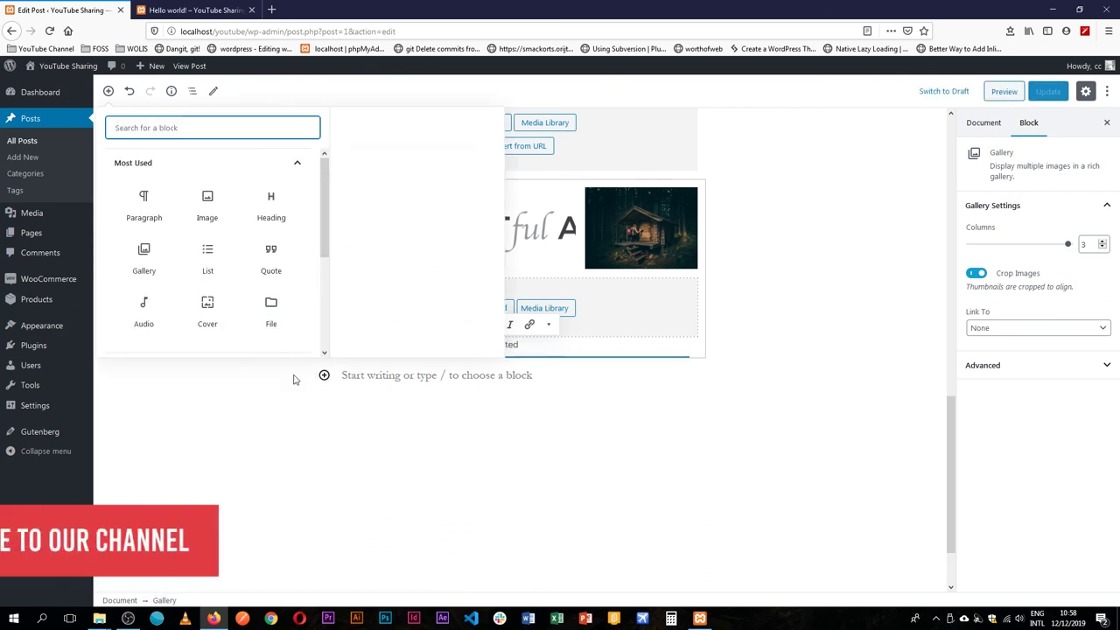